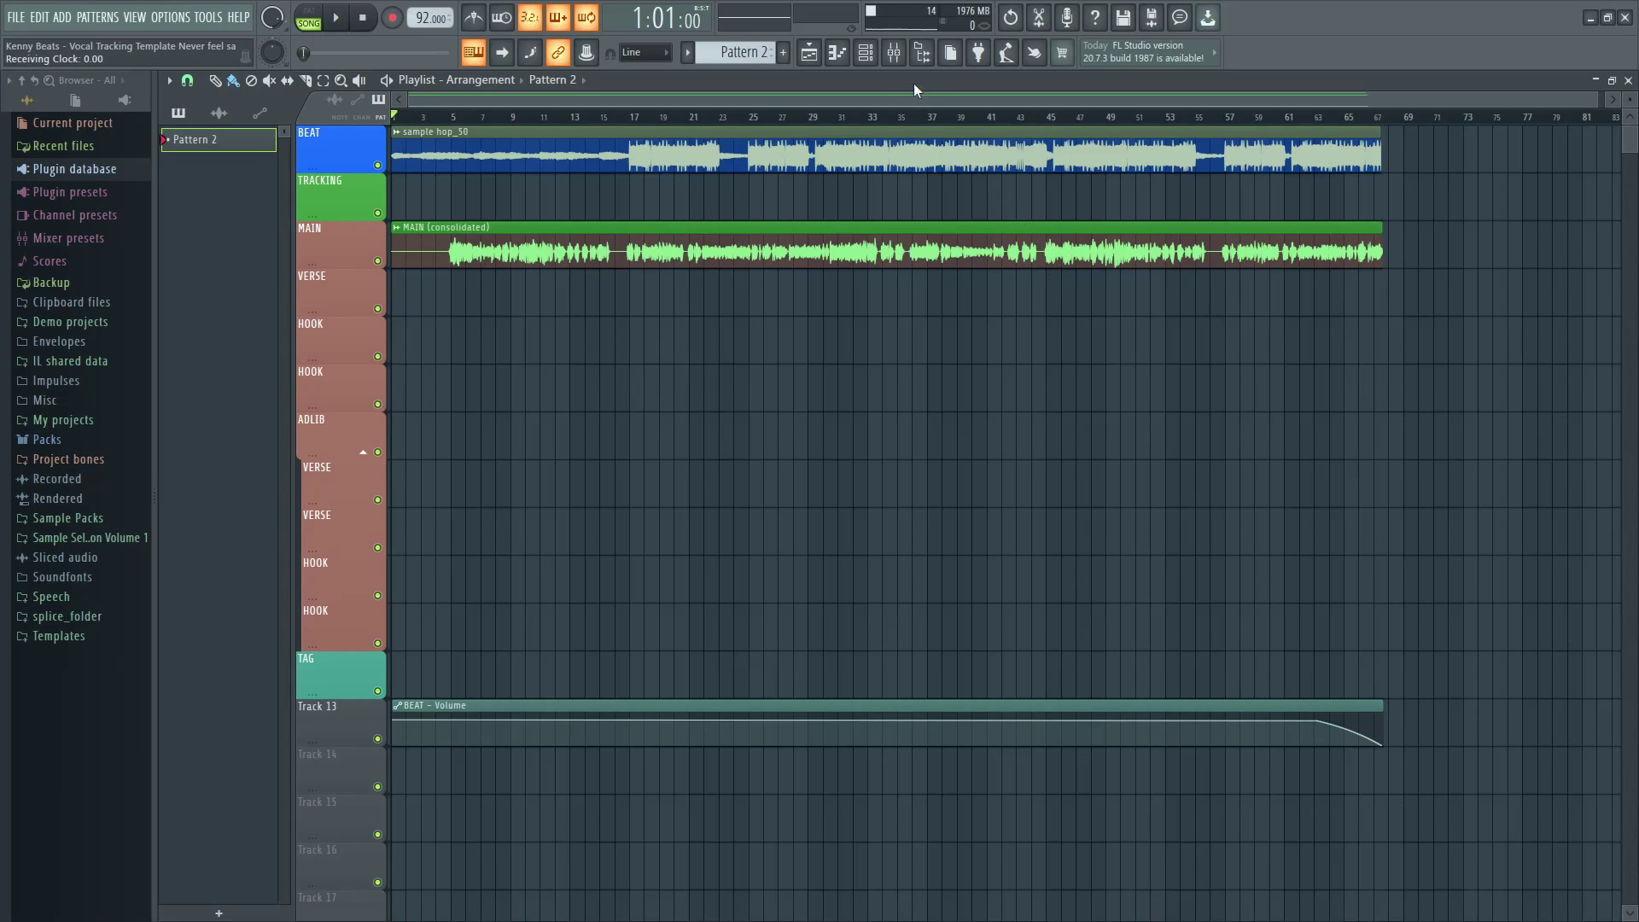
Step: Play the song from bar 11 and use the mixer to compare the MAIN vocal with Auto-Tune EFX off and on
click(555, 119)
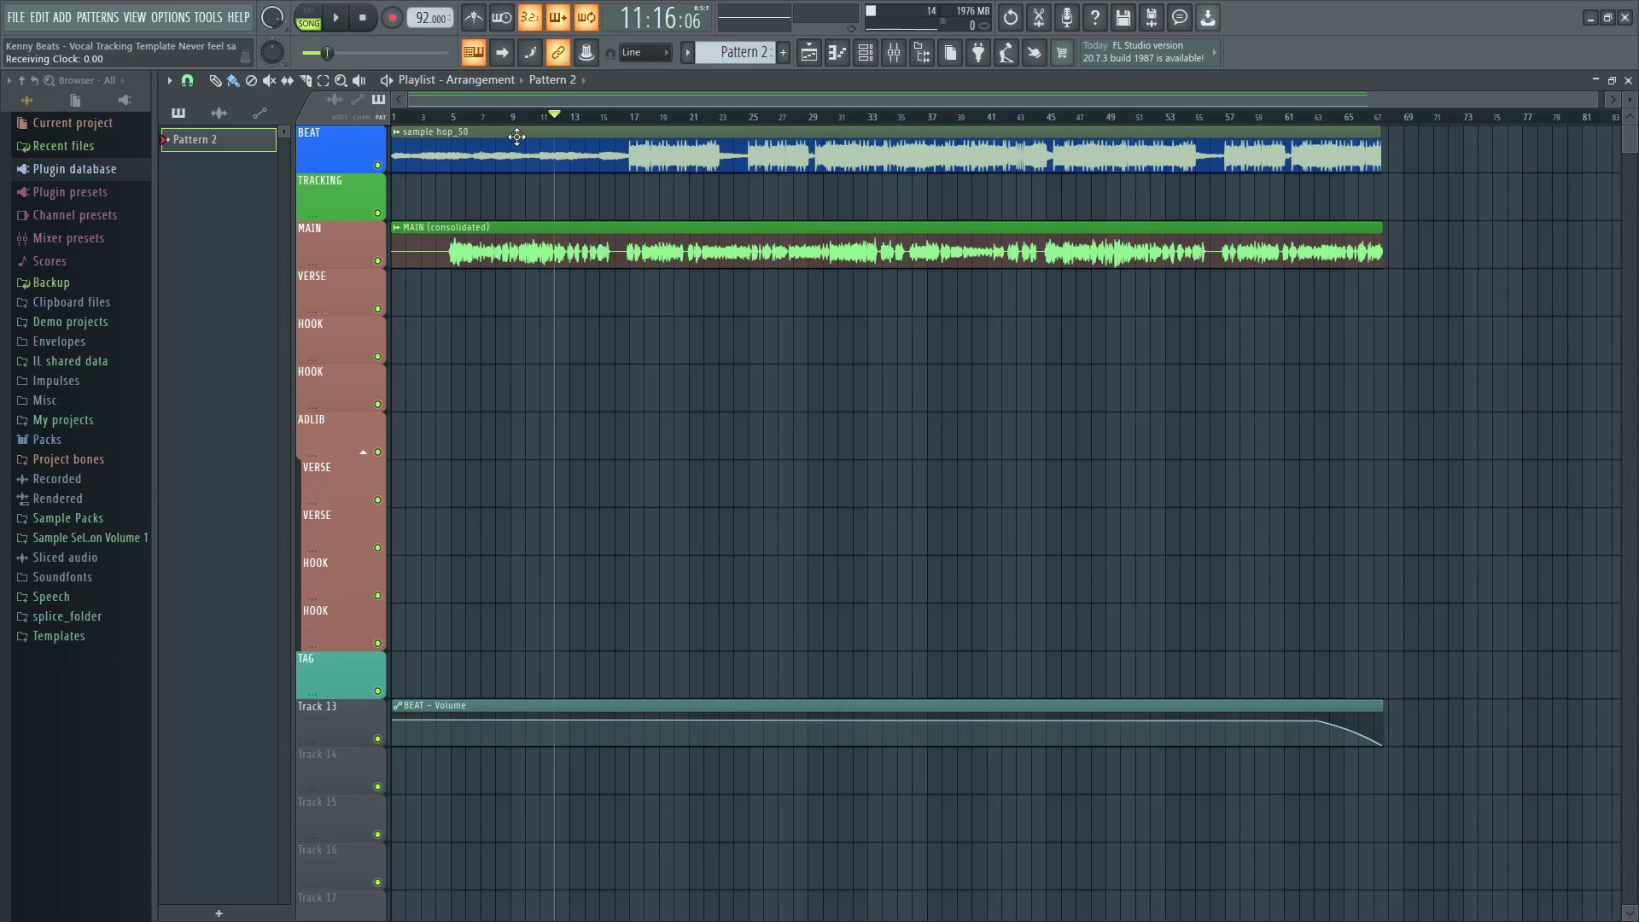
key(space)
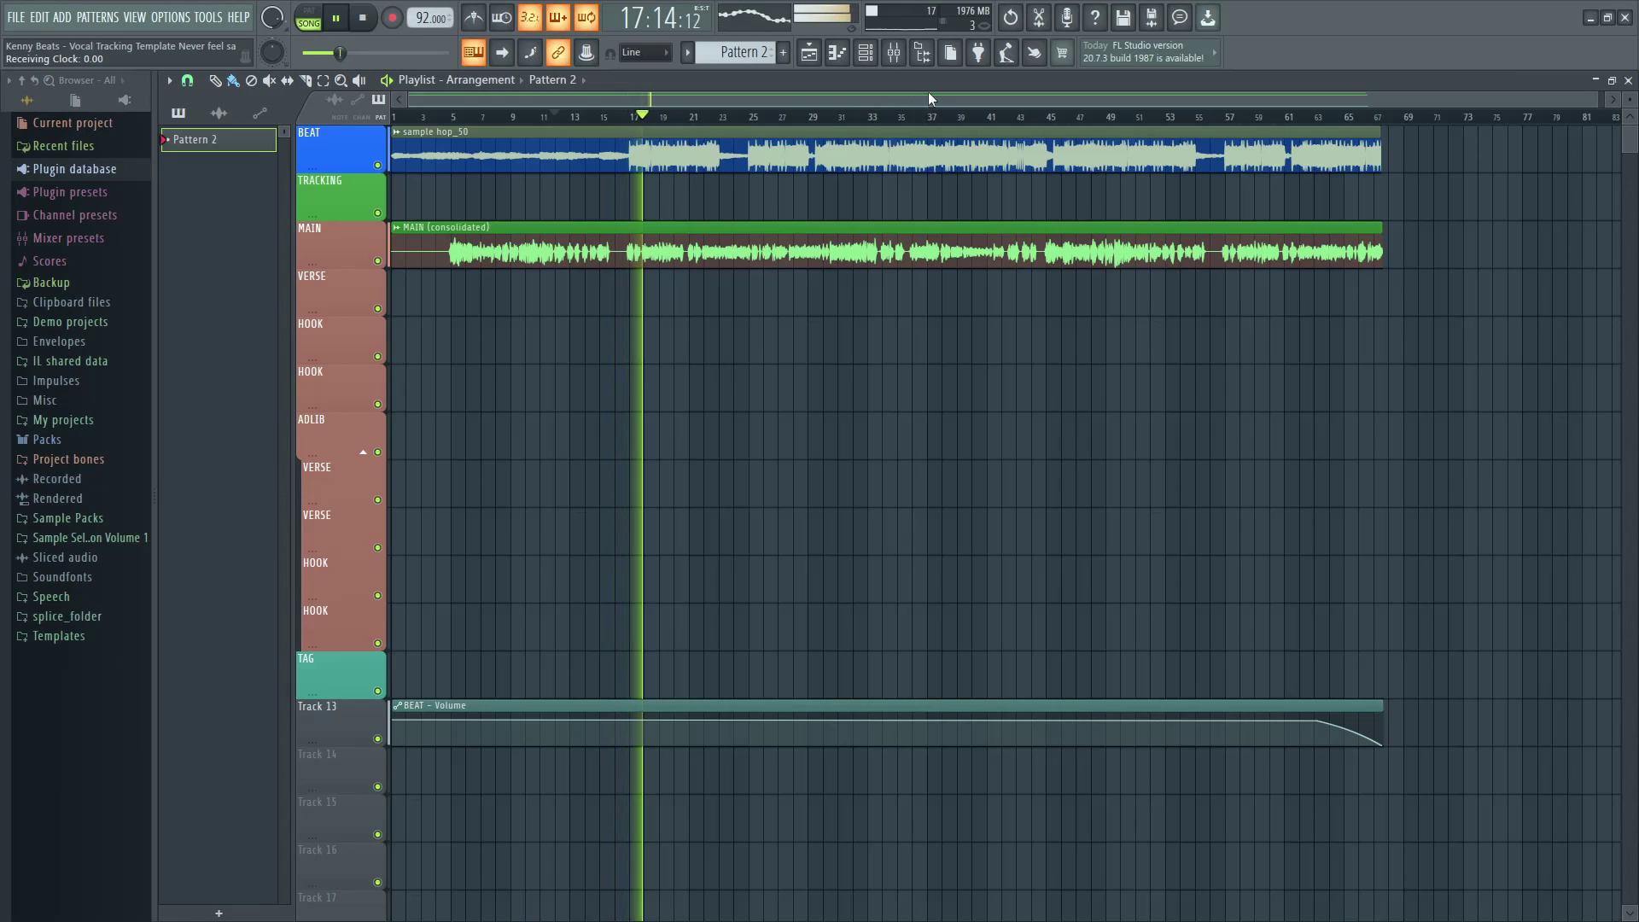
click(896, 54)
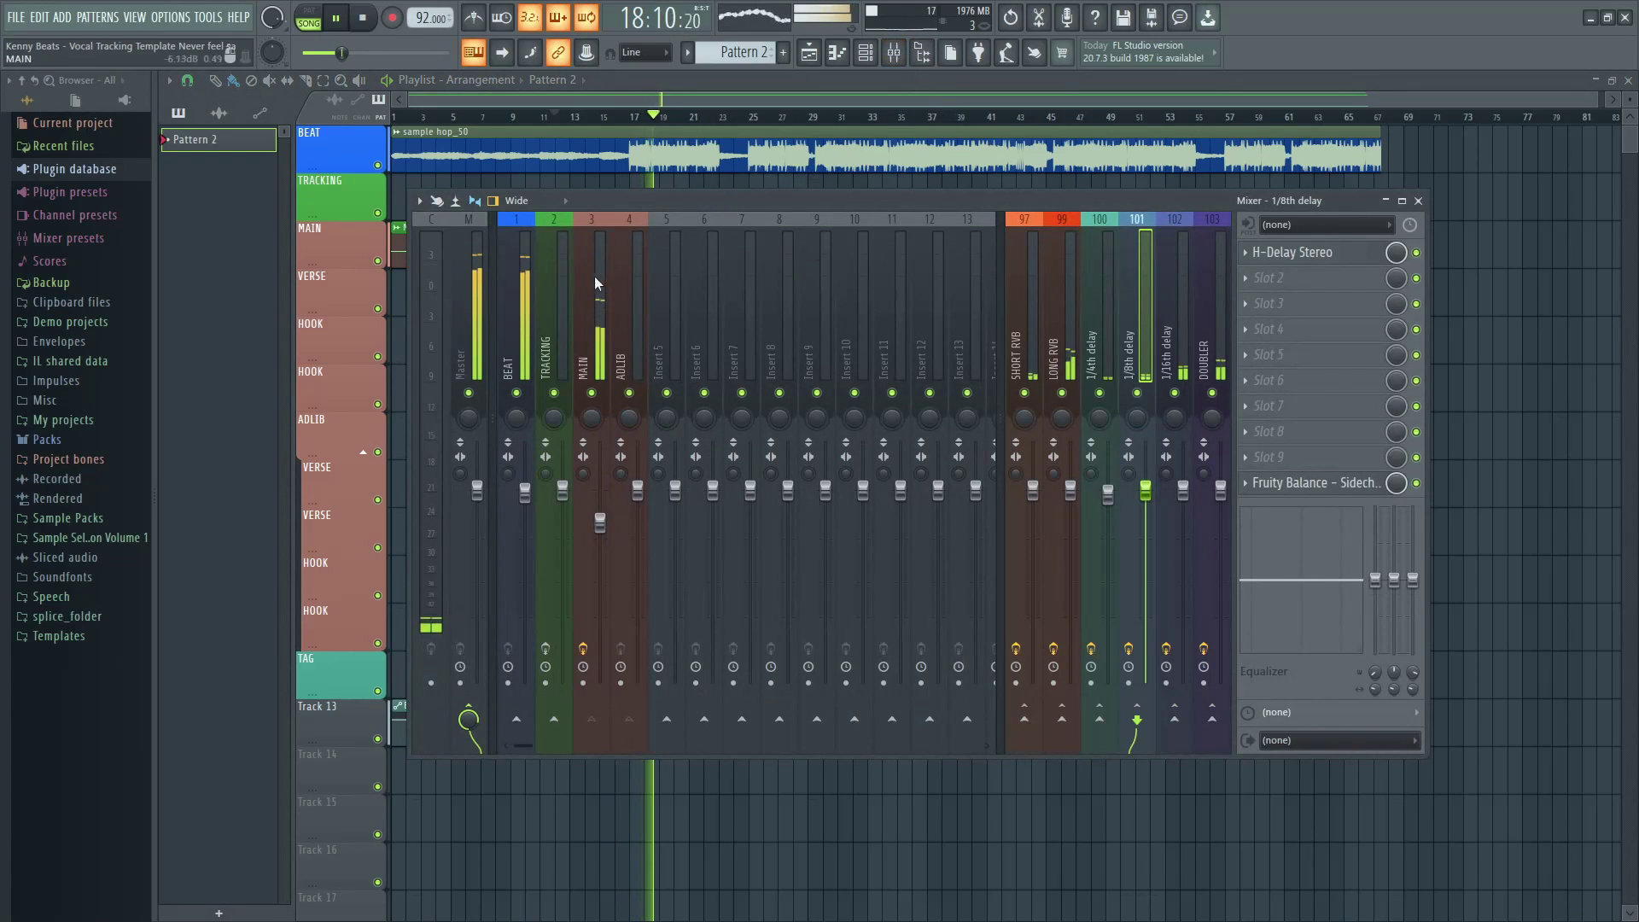
key(space)
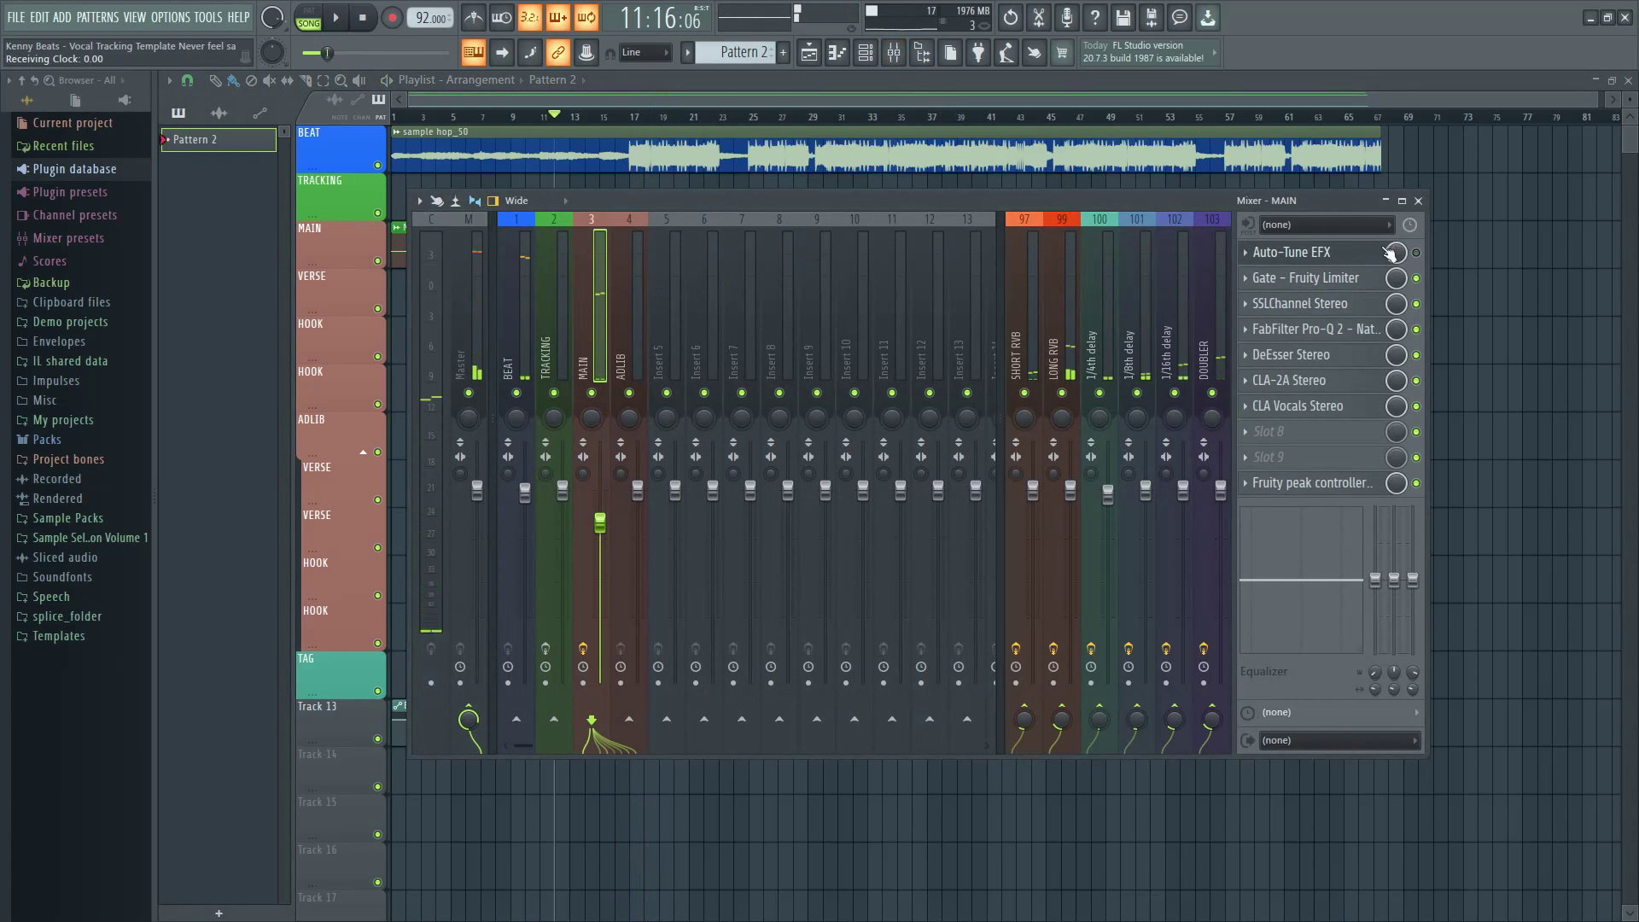
key(space)
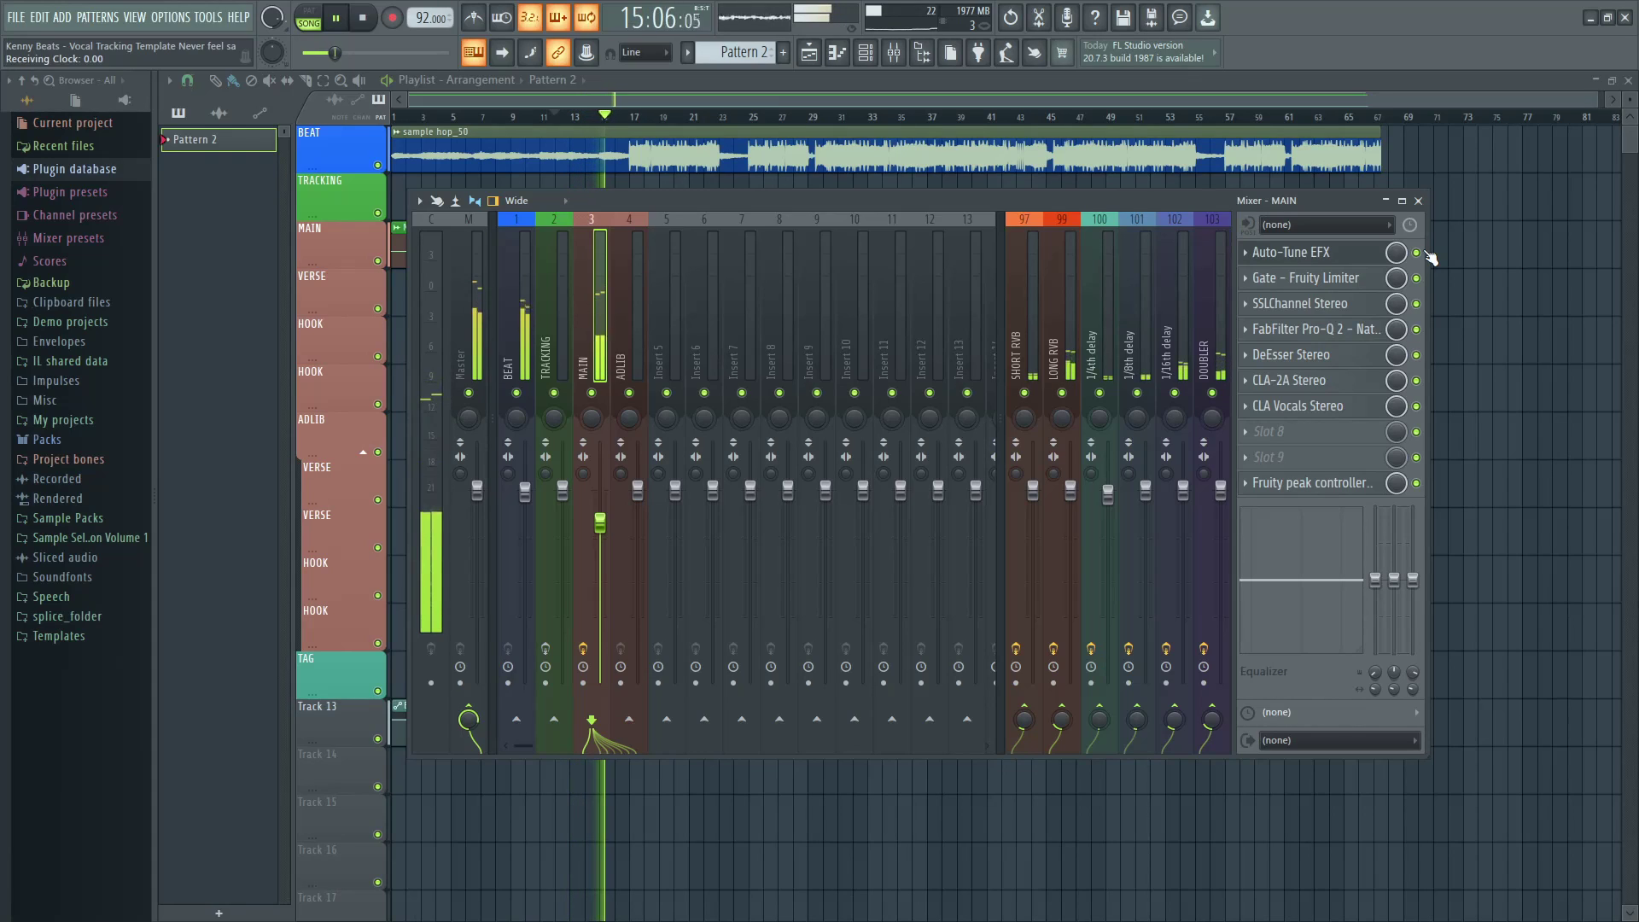
Step: Open Auto-Tune EFX on the MAIN mixer channel, view its Auto-EFX mode and return to Auto-Motion
click(1364, 256)
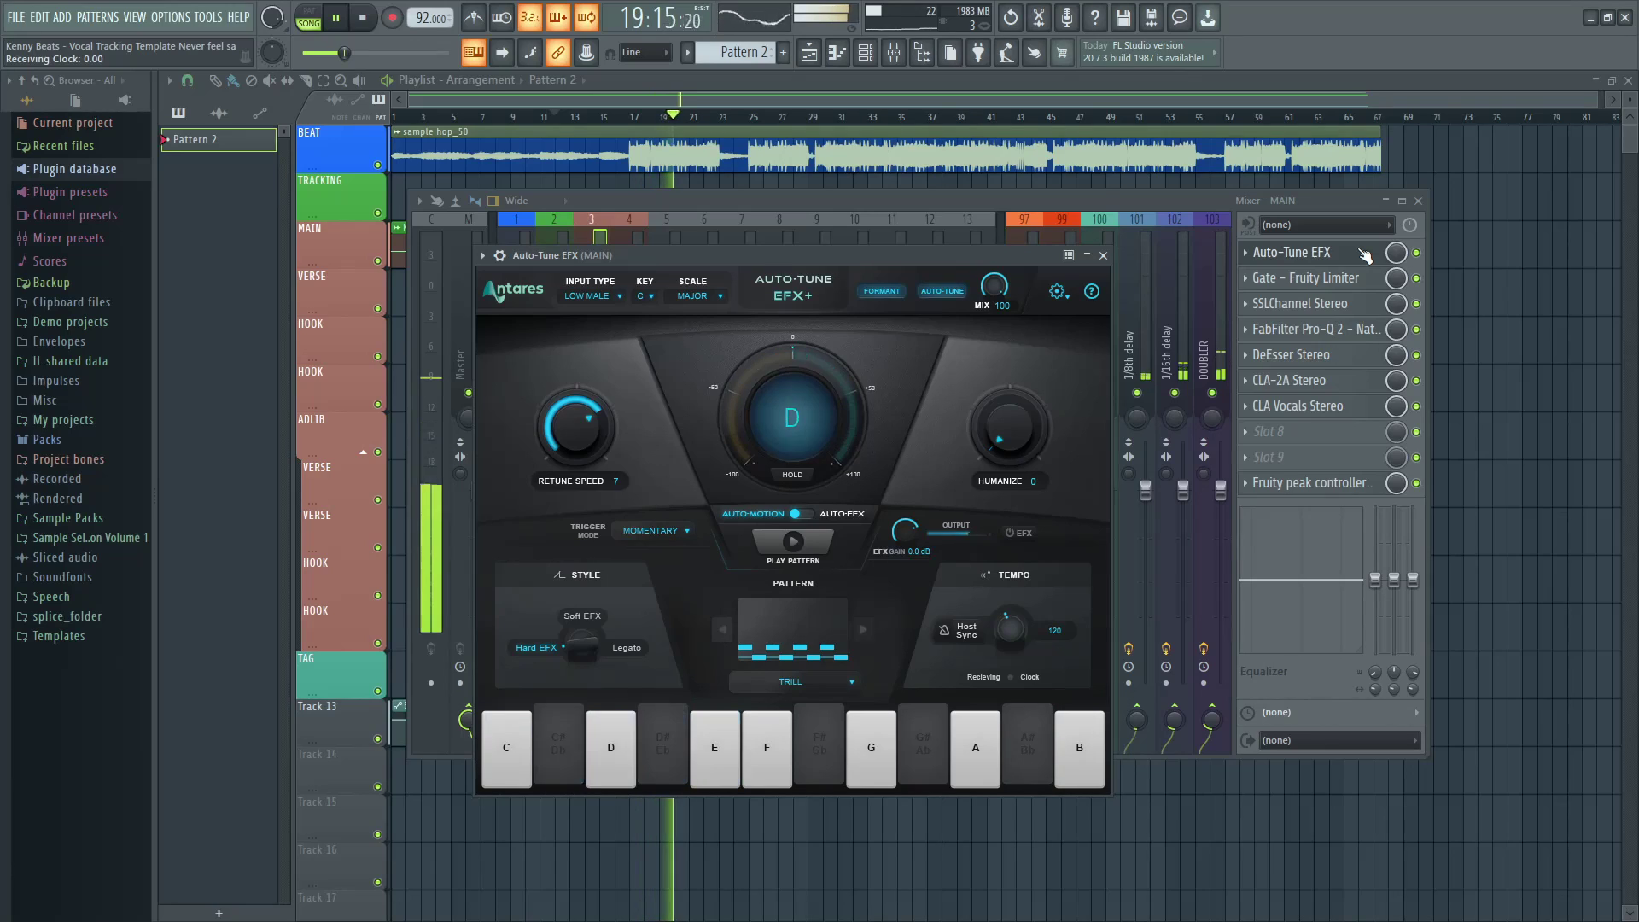
key(space)
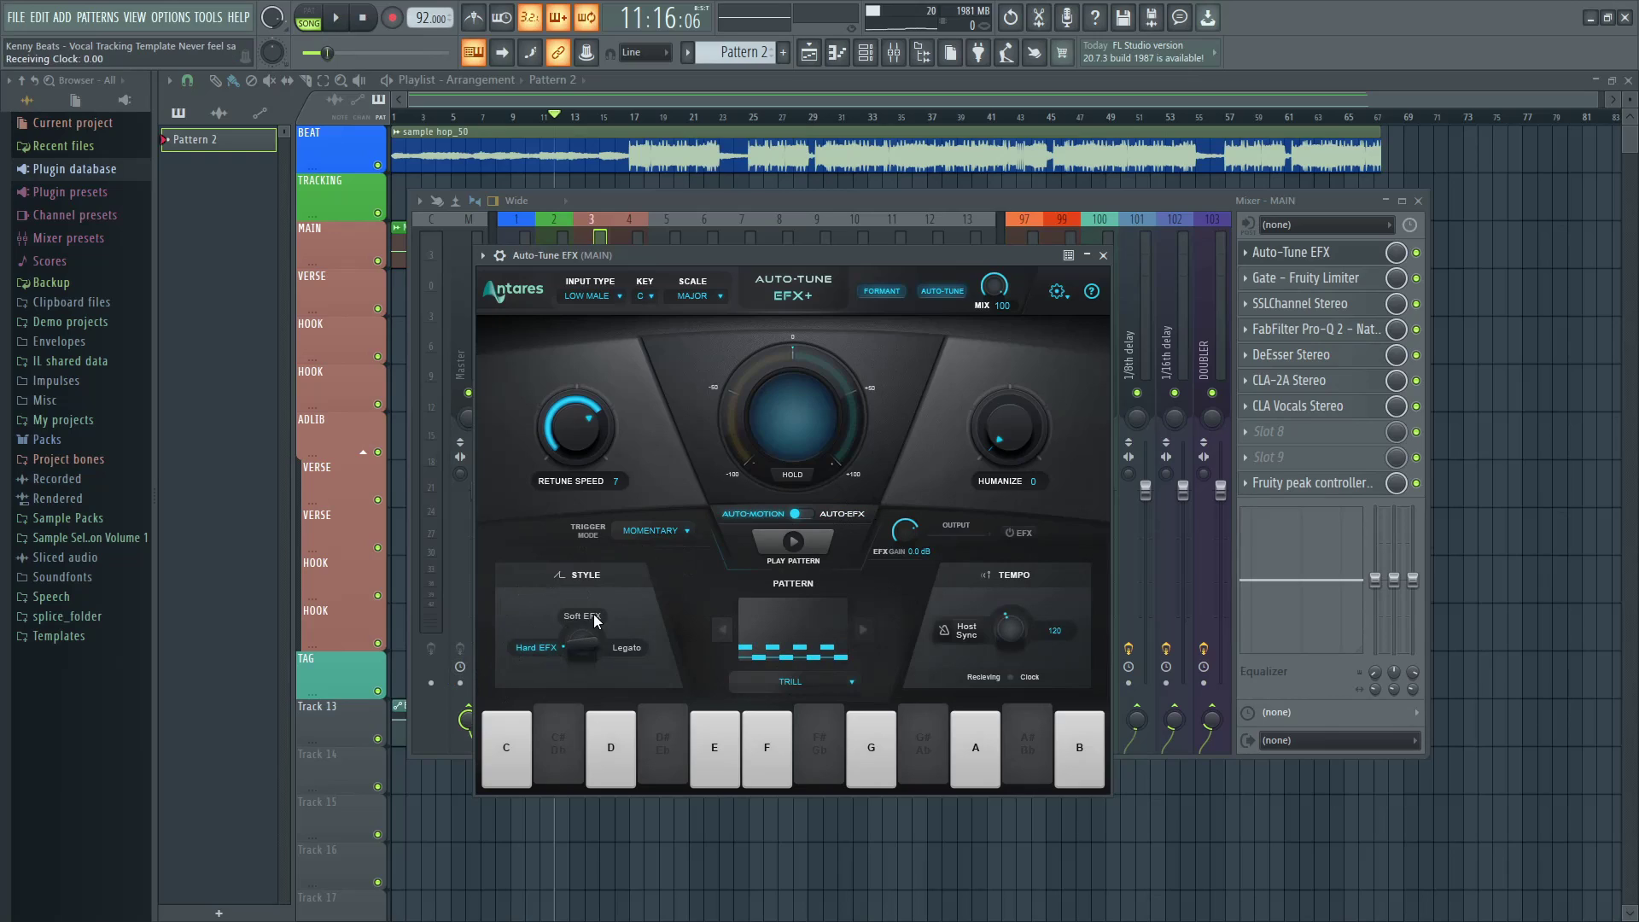
click(842, 514)
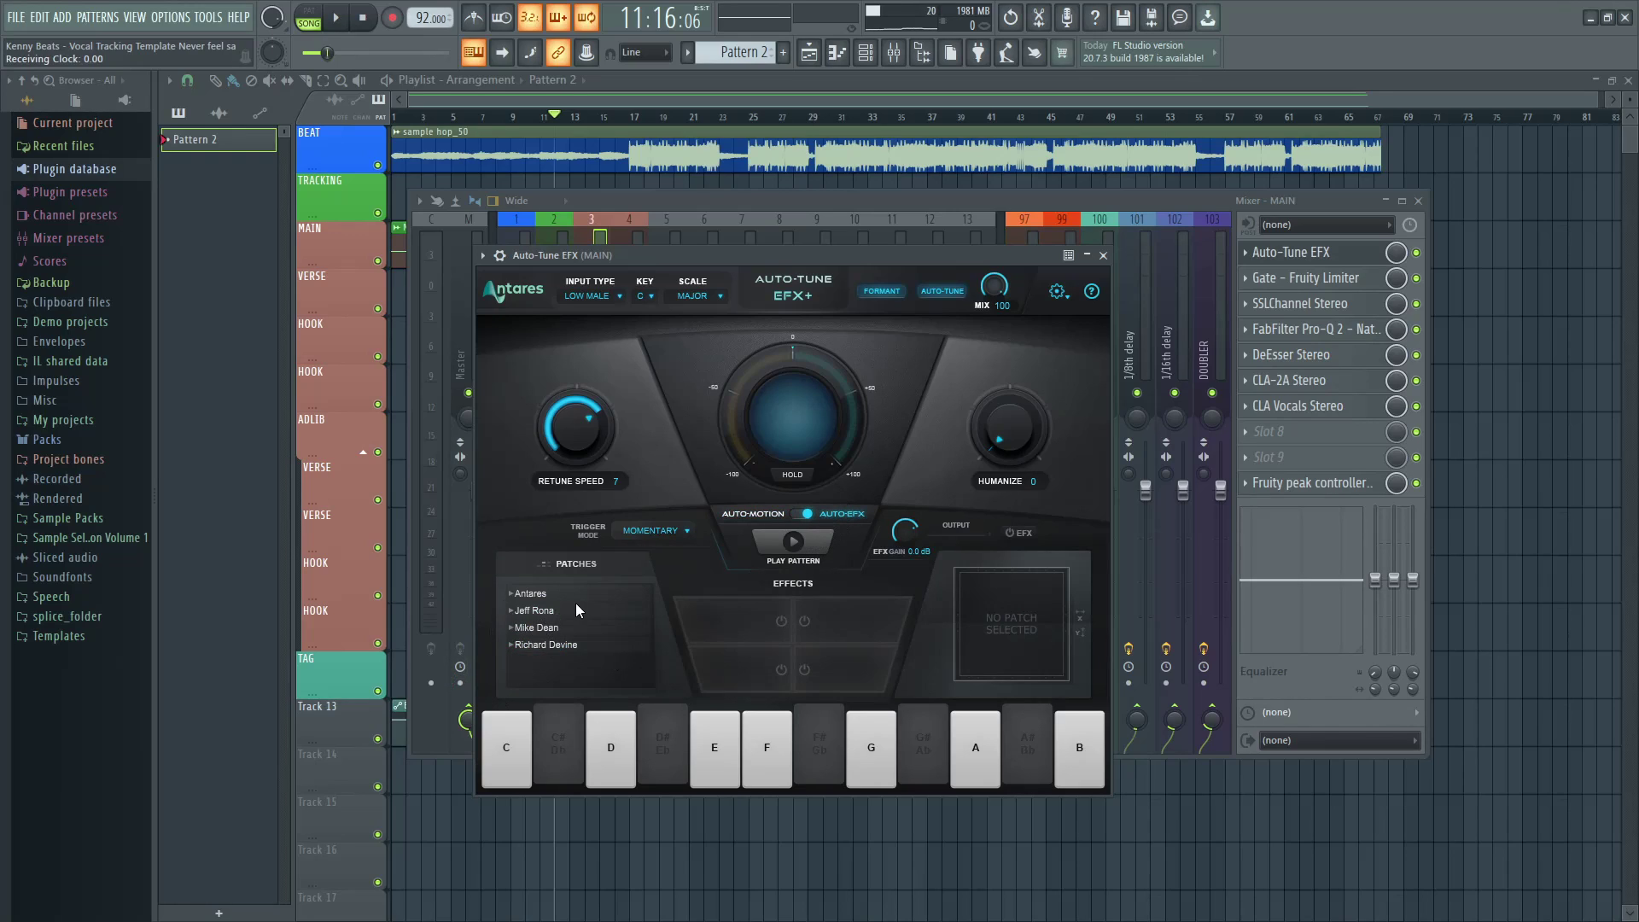
click(735, 514)
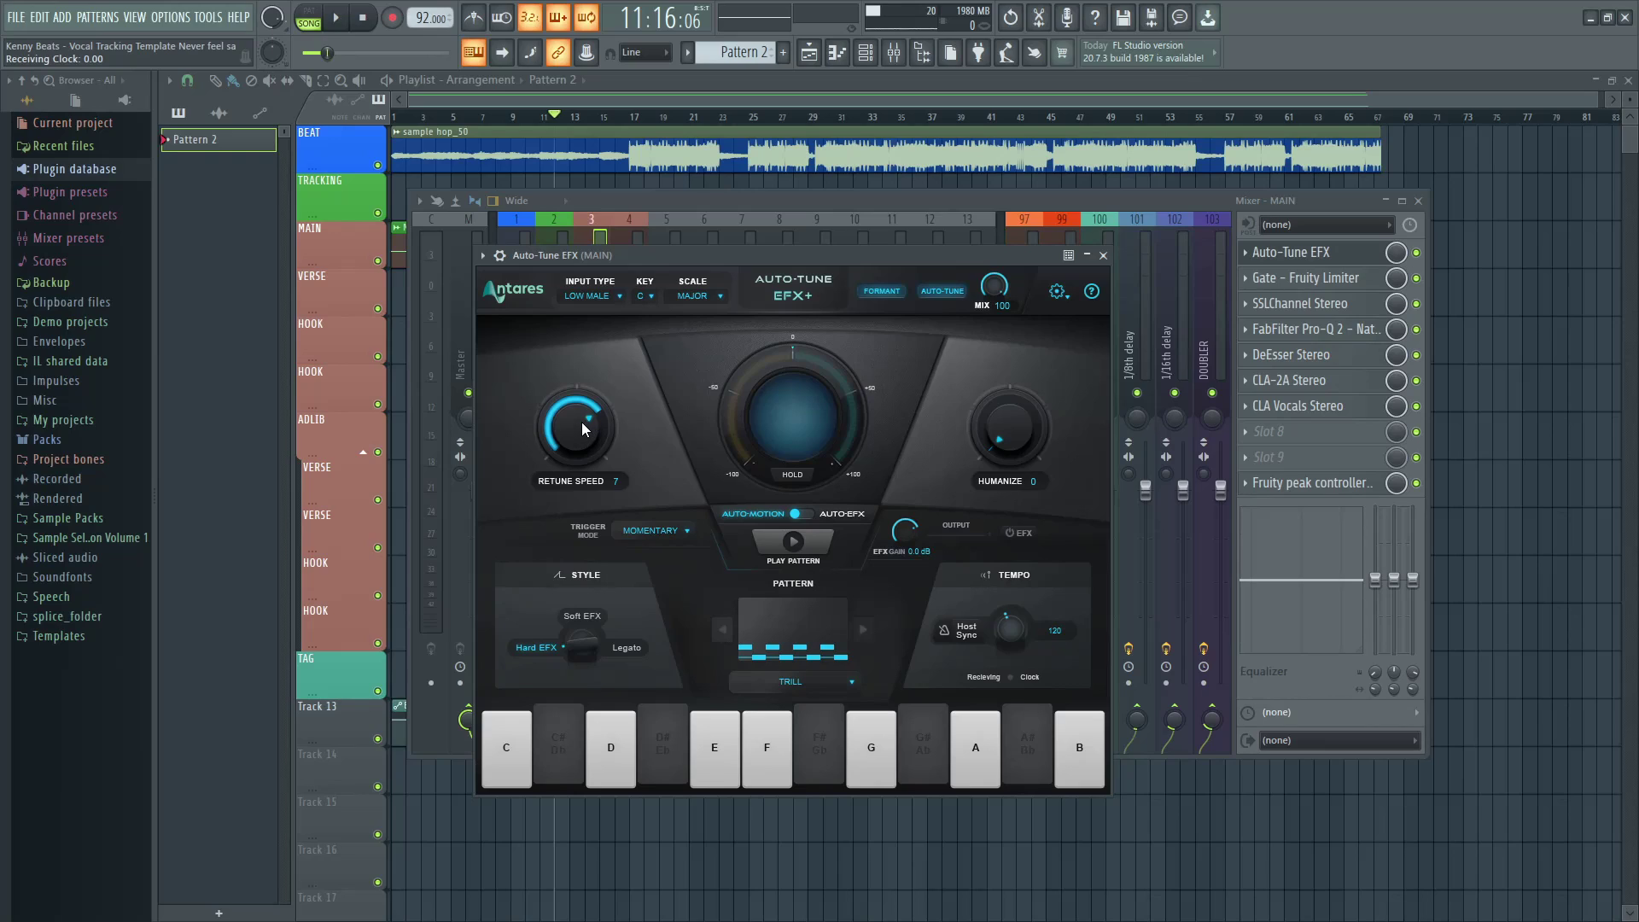
Step: Set Auto-Tune EFX's retune speed to 9 and its style to Legato, and start playback
drag(571, 423, 568, 485)
mouse_move(575, 429)
mouse_down()
mouse_move(608, 548)
mouse_move(592, 423)
mouse_move(591, 455)
mouse_up()
key(space)
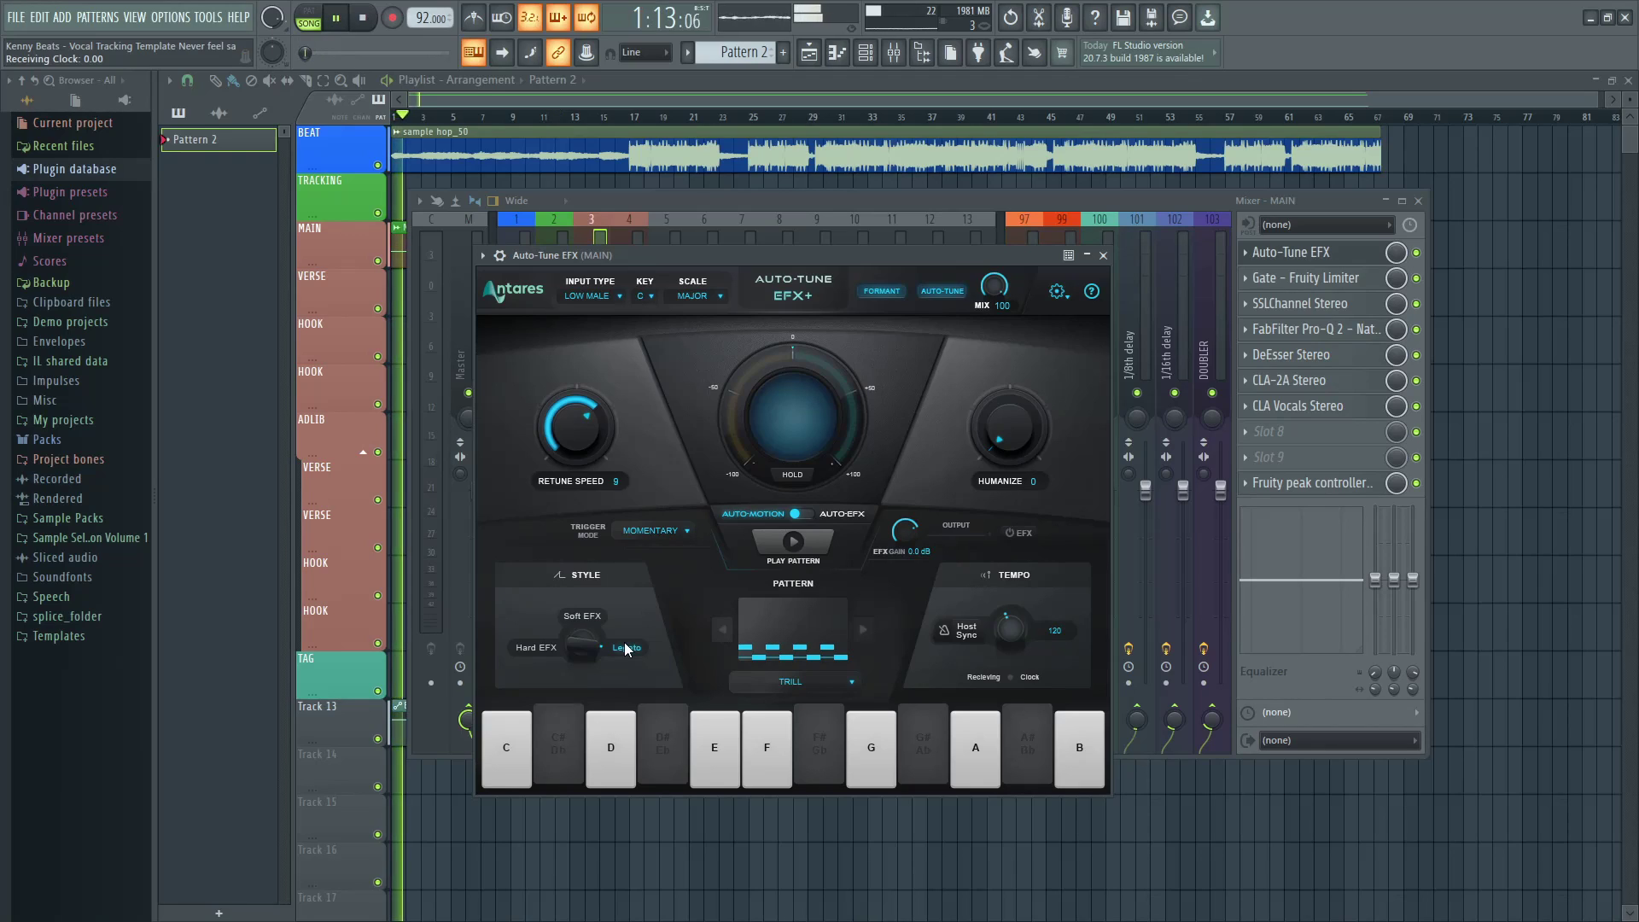
Step: Close the open windows, play the song from bar 12 and solo the MAIN track in the playlist
key(space)
key(F12)
key(space)
click(559, 111)
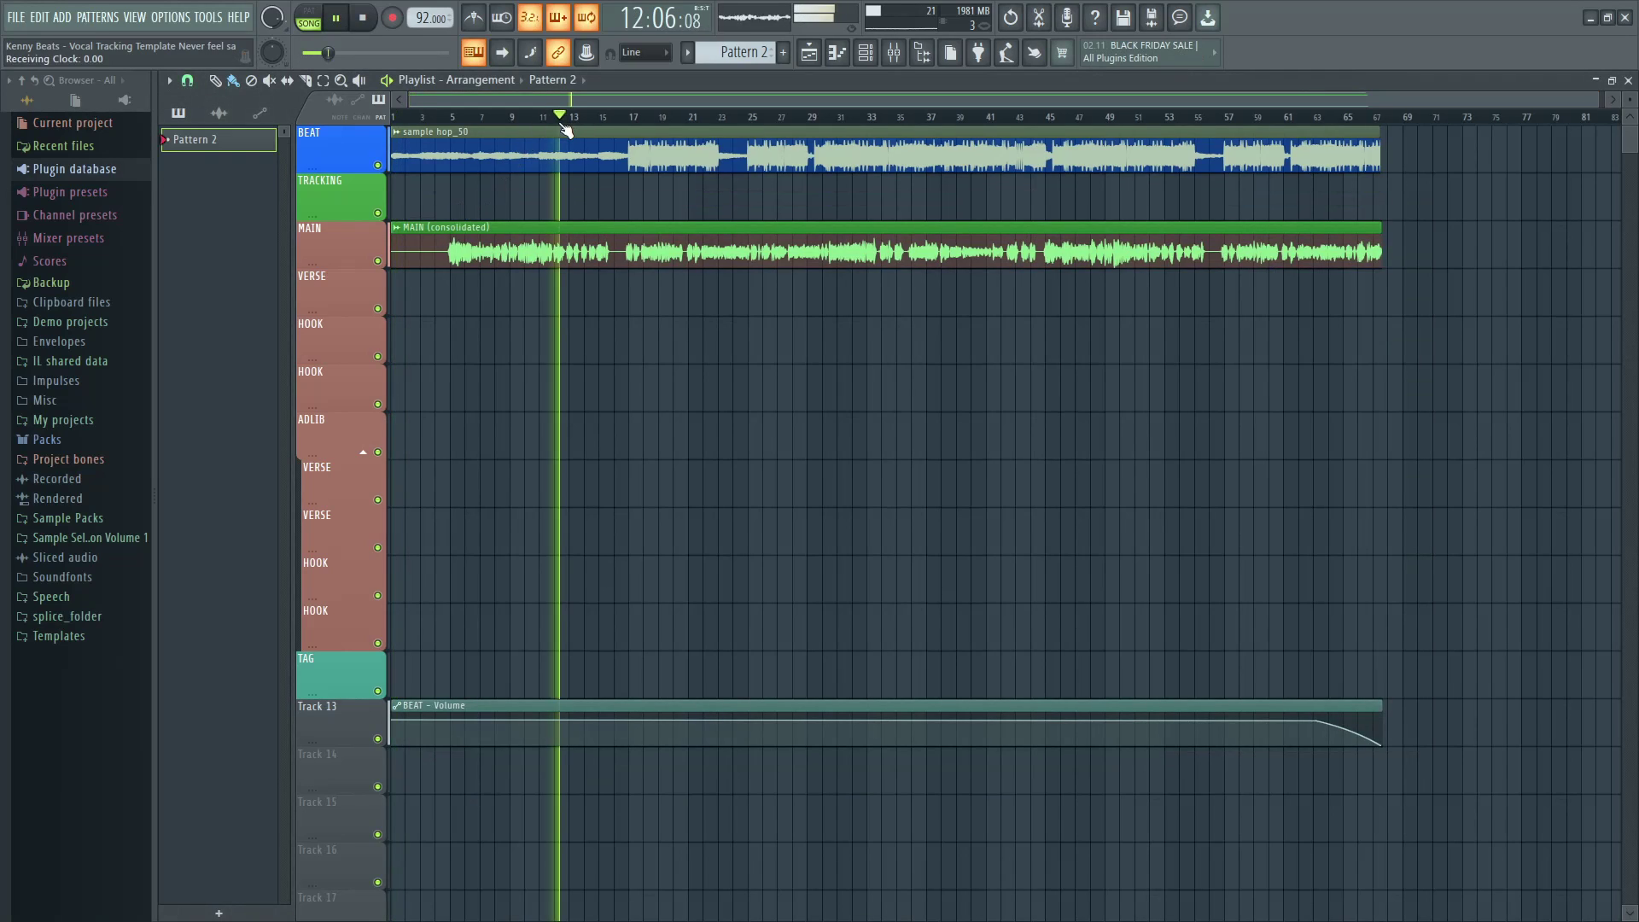
right_click(379, 261)
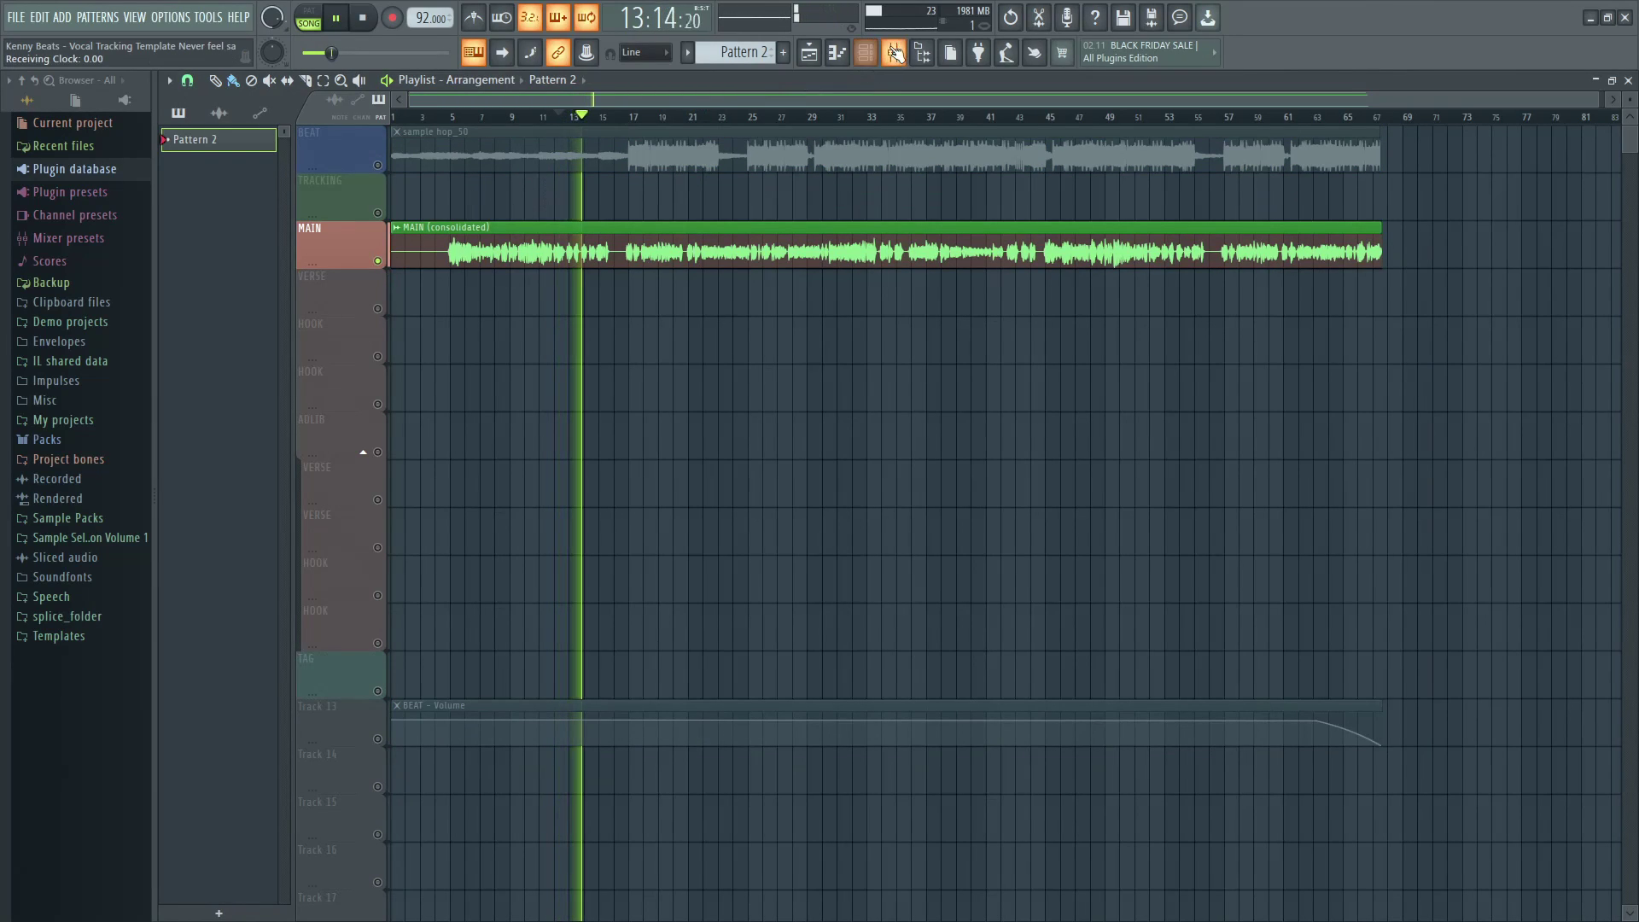
Step: Reopen Auto-Tune EFX on the MAIN channel, set its style to Hard EFX, audition the vocal and try the Humanize control
key(F9)
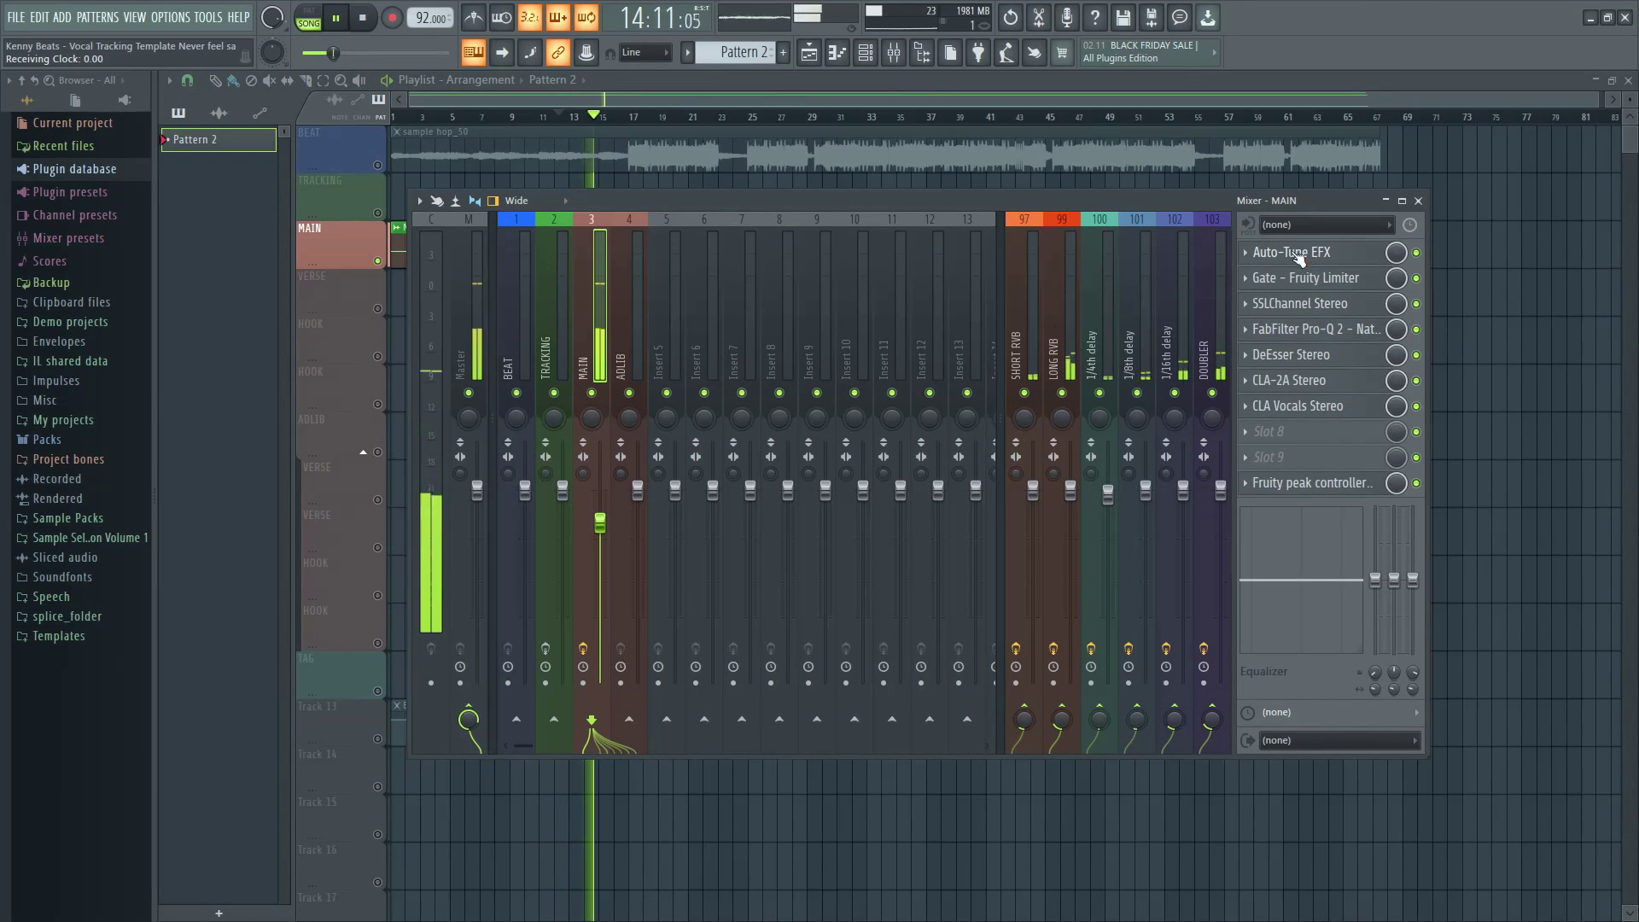
click(1303, 253)
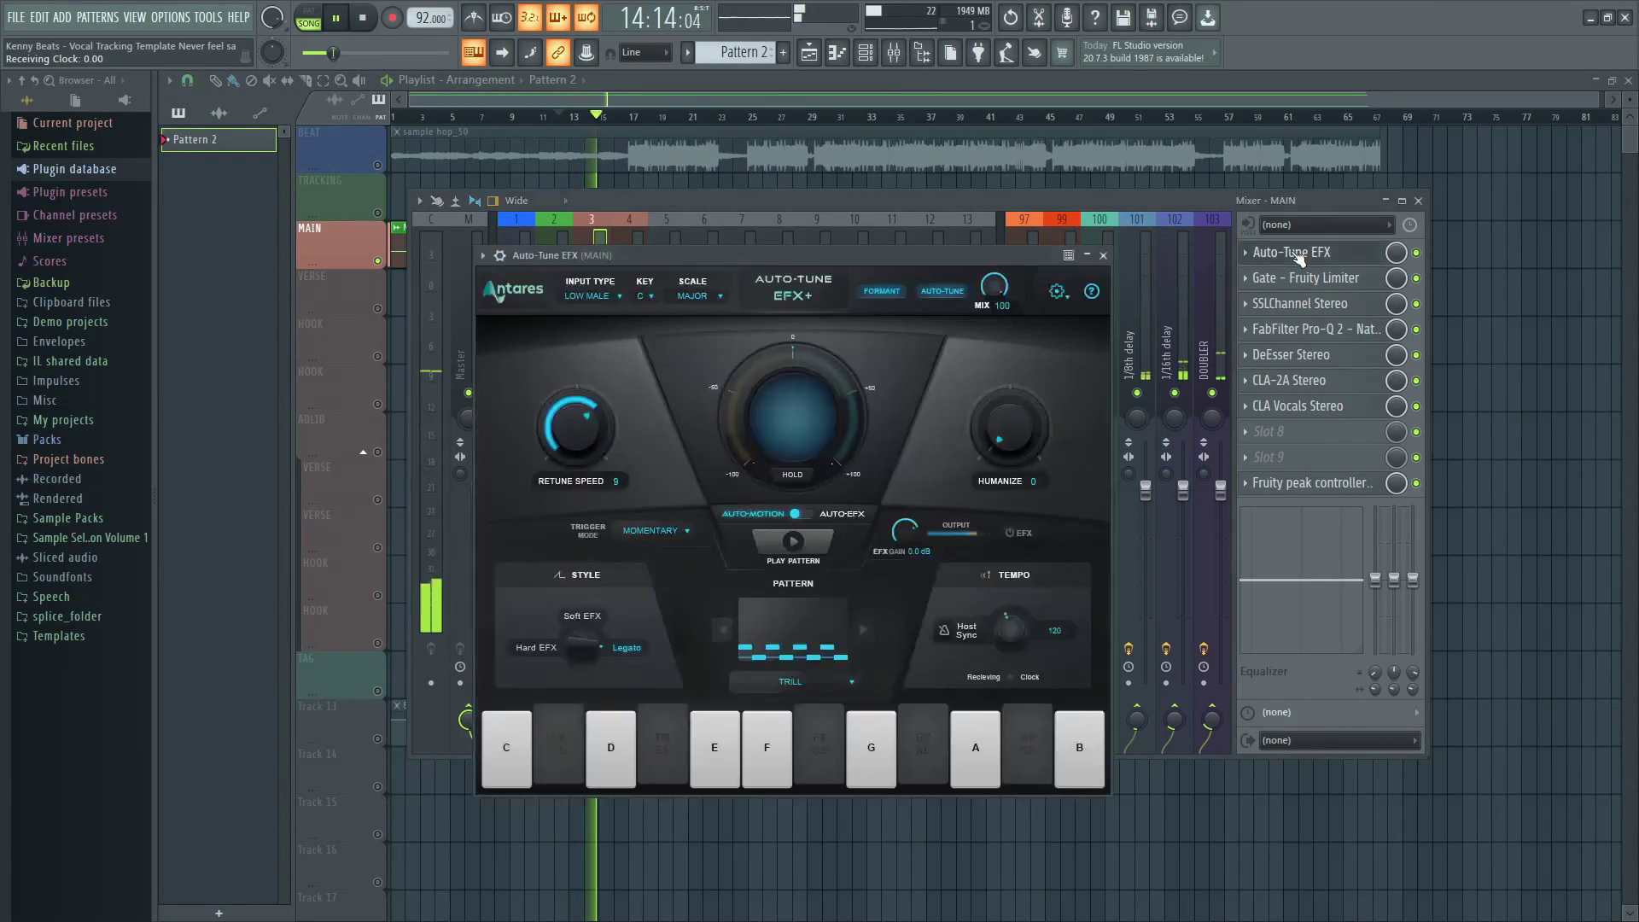
key(space)
click(536, 649)
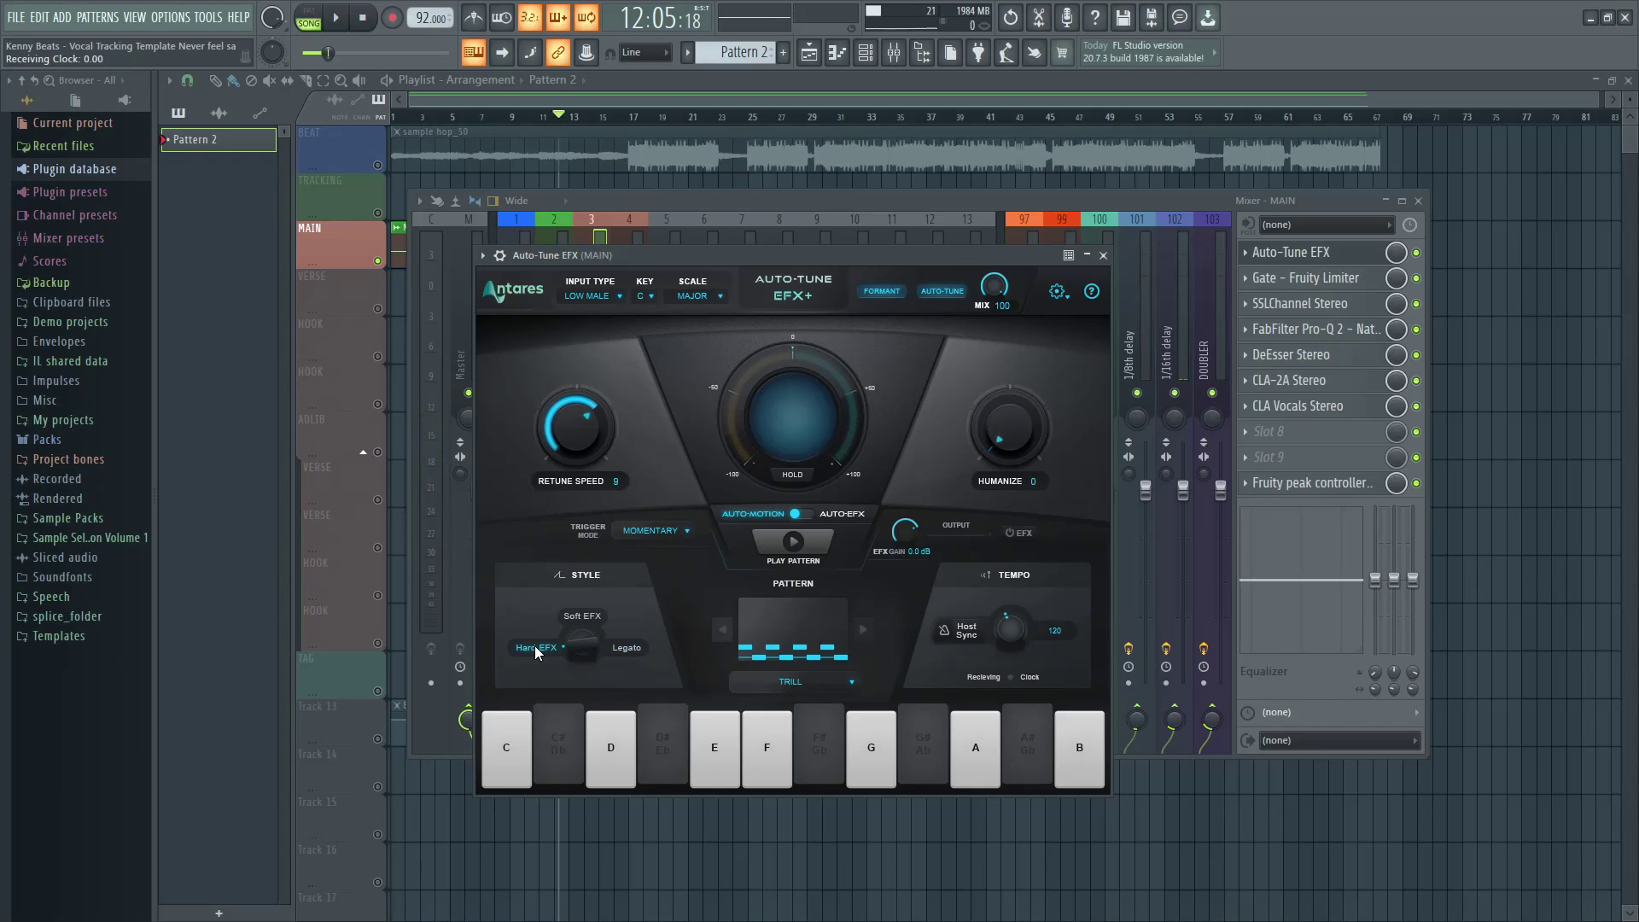
key(space)
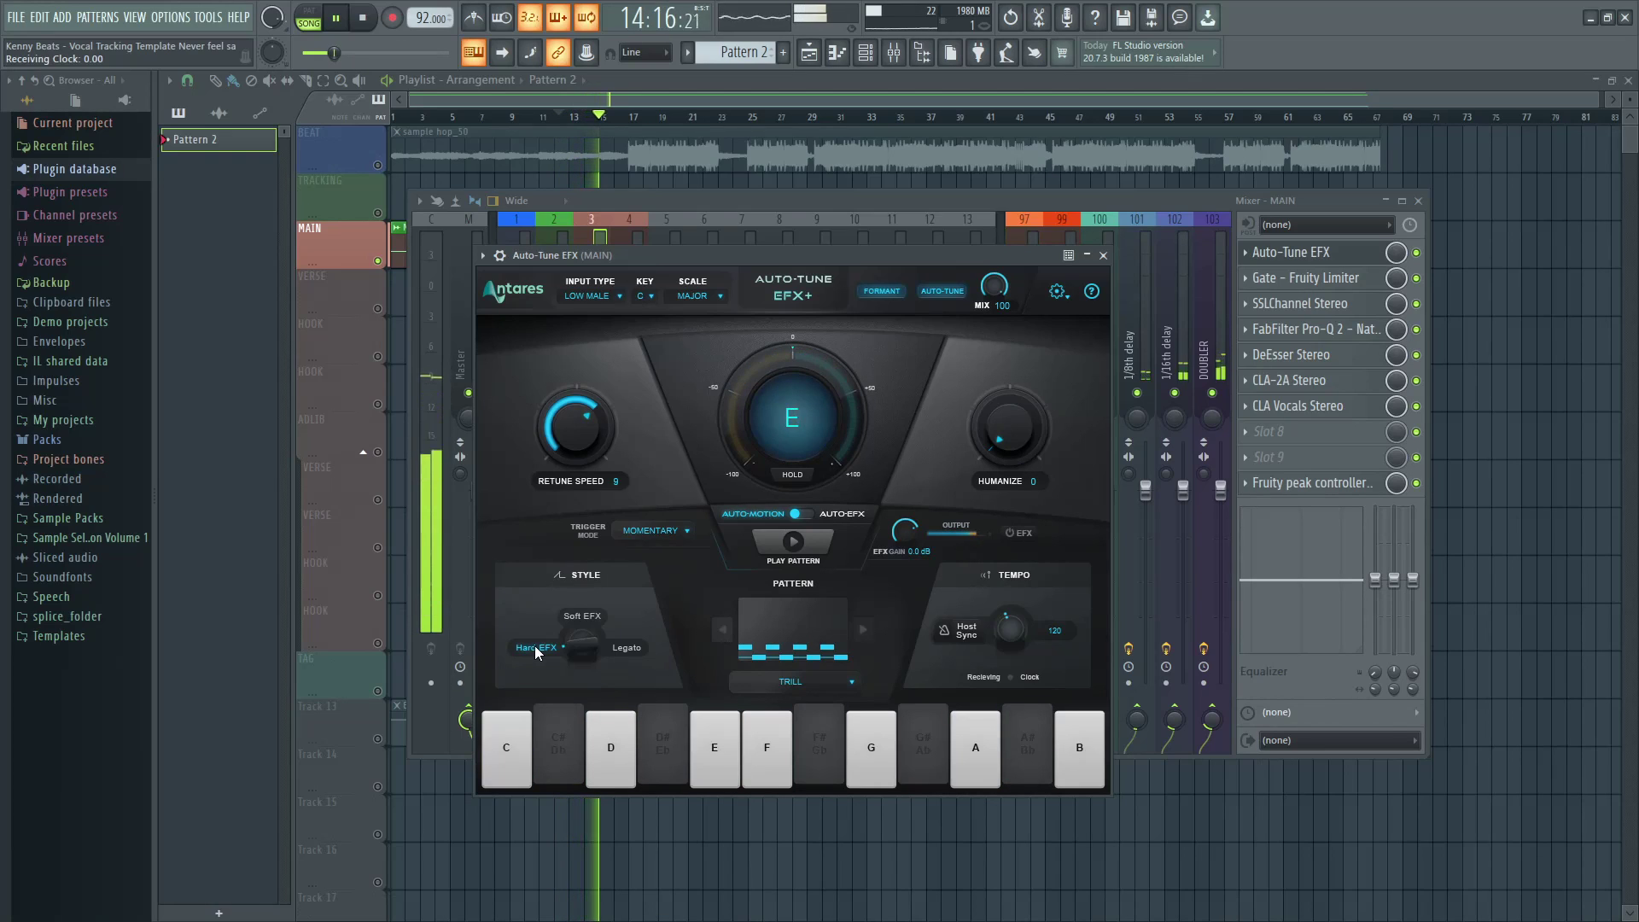
key(space)
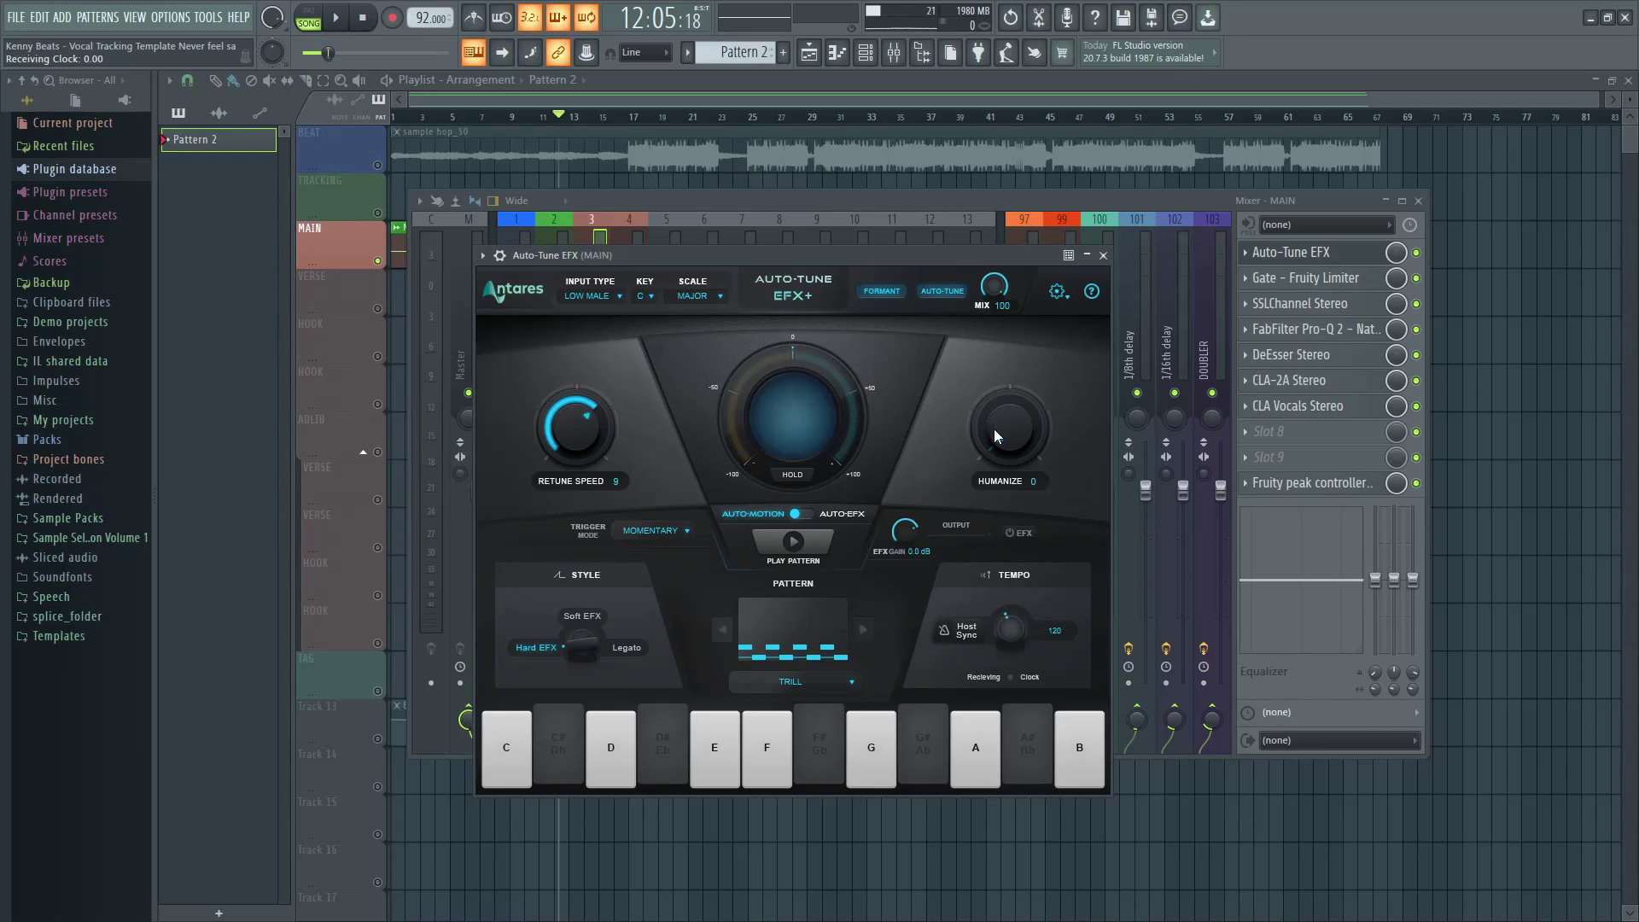
drag(997, 418, 999, 405)
Step: Bypass the MAIN channel's effects from Gate to CLA Vocals, play the vocal and mute the LONG RVB and SHORT RVB channels
click(1022, 199)
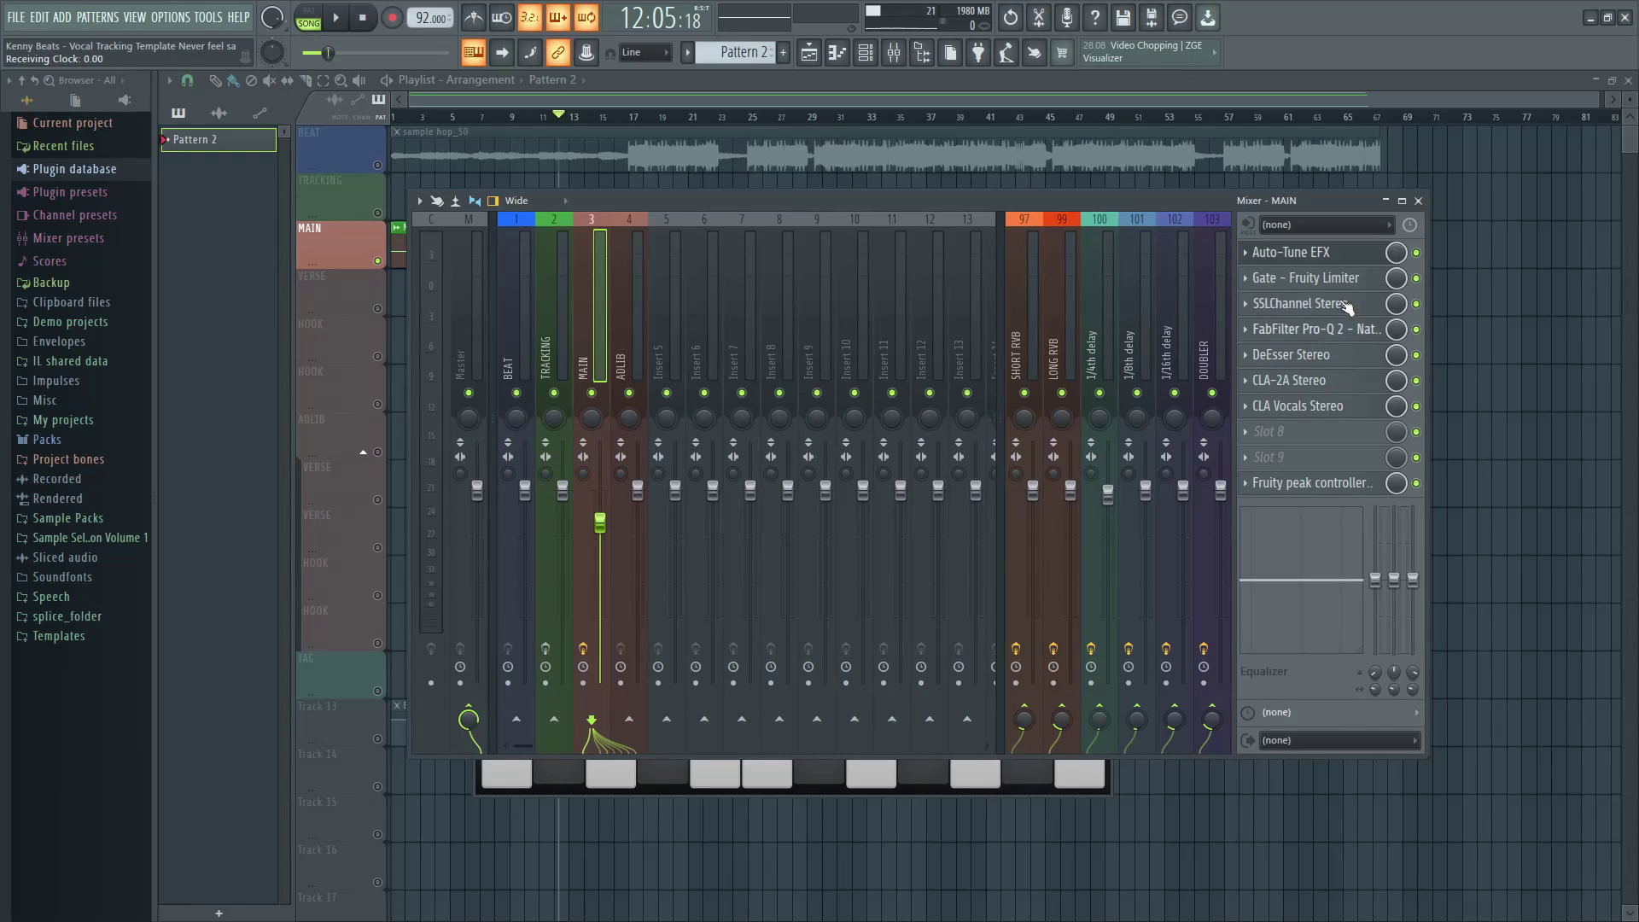
click(1417, 278)
key(space)
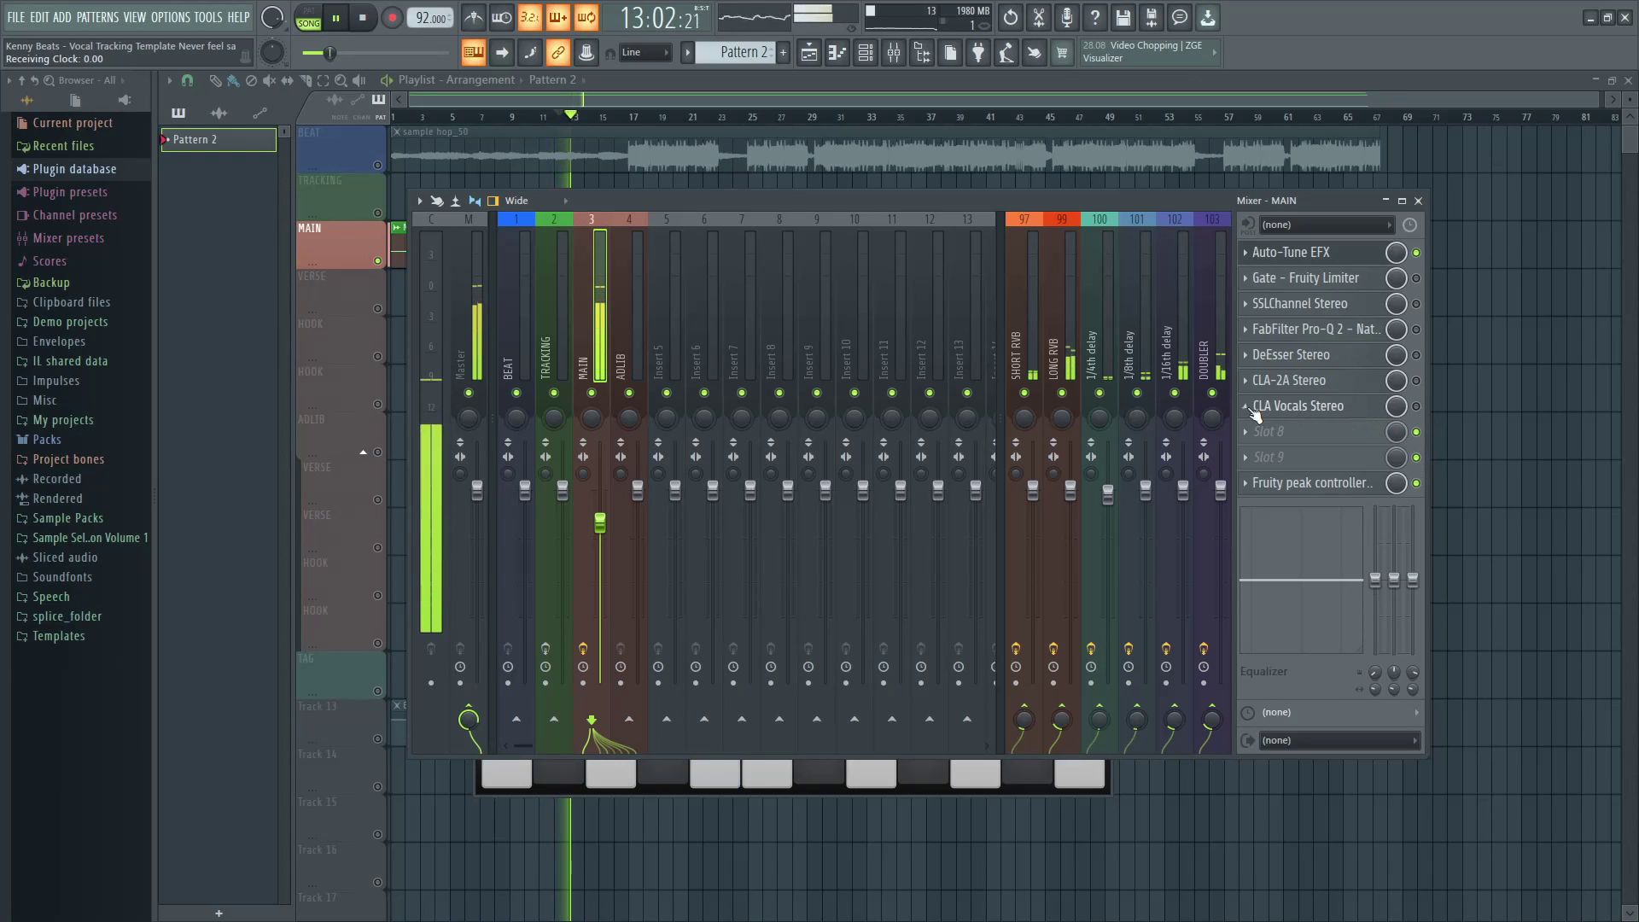
click(1062, 393)
click(1024, 393)
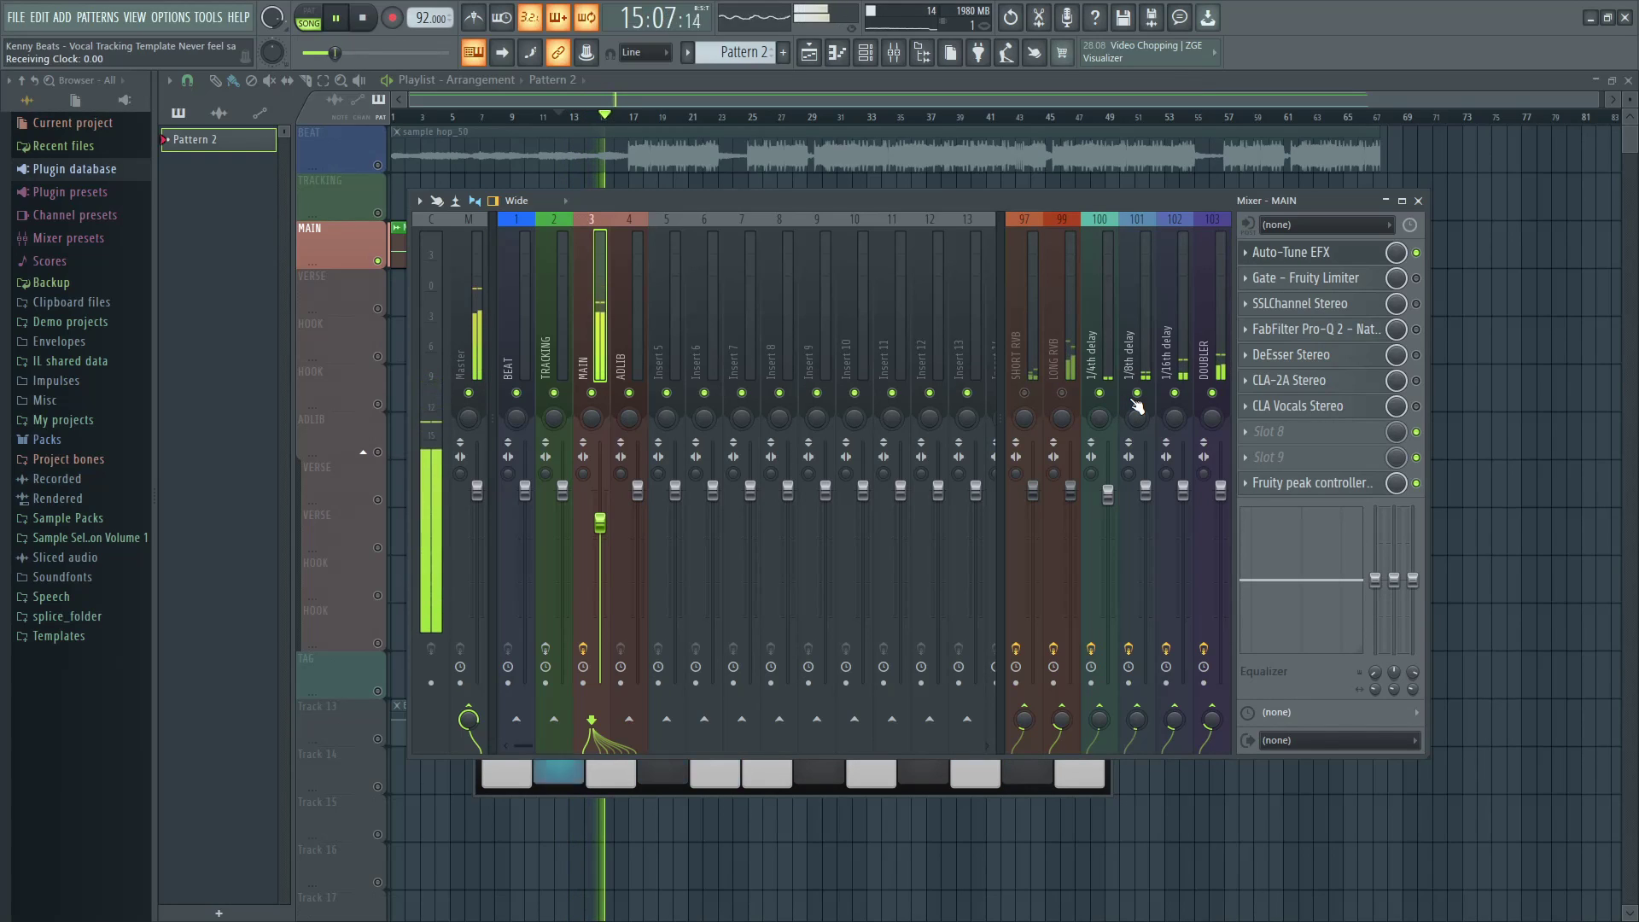
Step: Re-enable the MAIN channel's effects during playback, starting with the Gate and continuing through CLA Vocals
click(1422, 279)
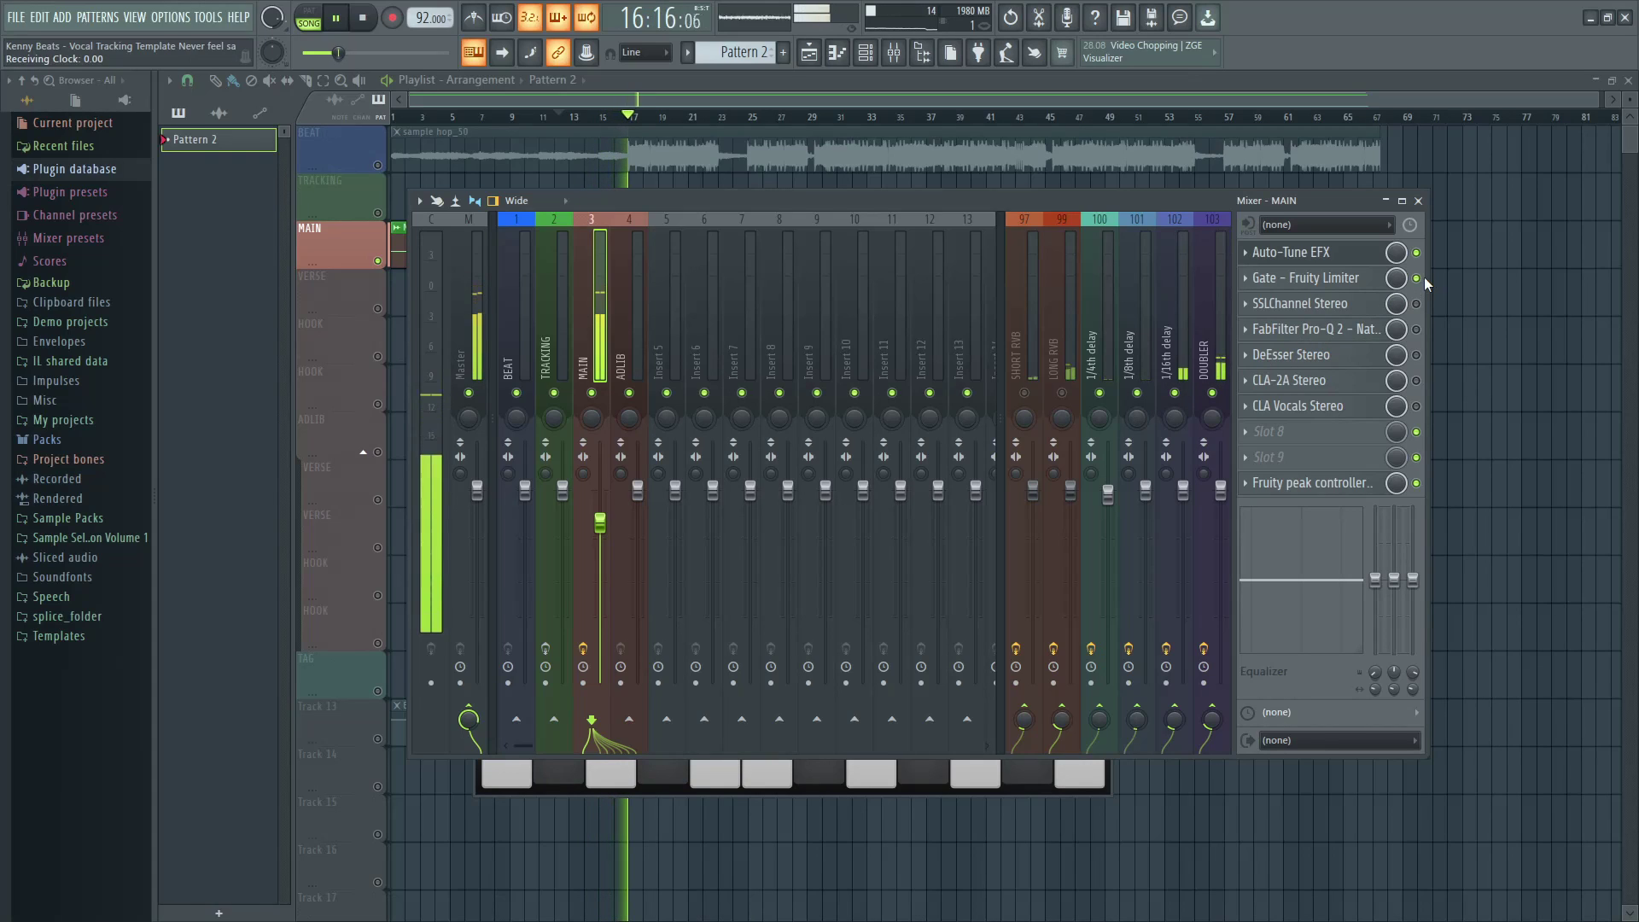
right_click(1424, 279)
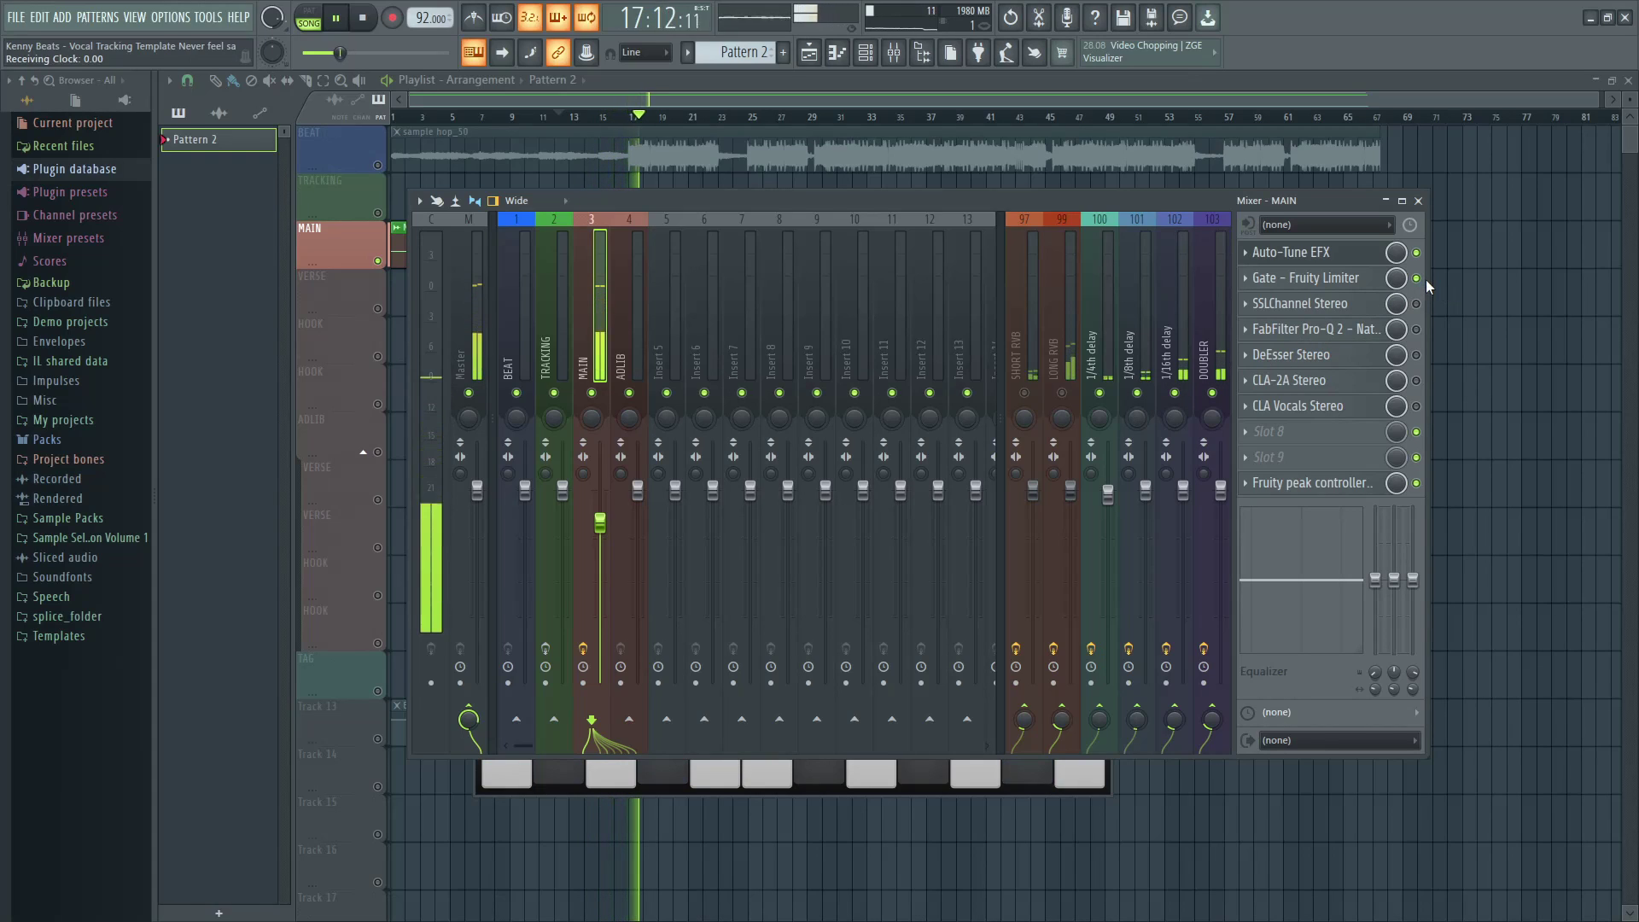
click(1417, 363)
click(1417, 398)
click(1416, 354)
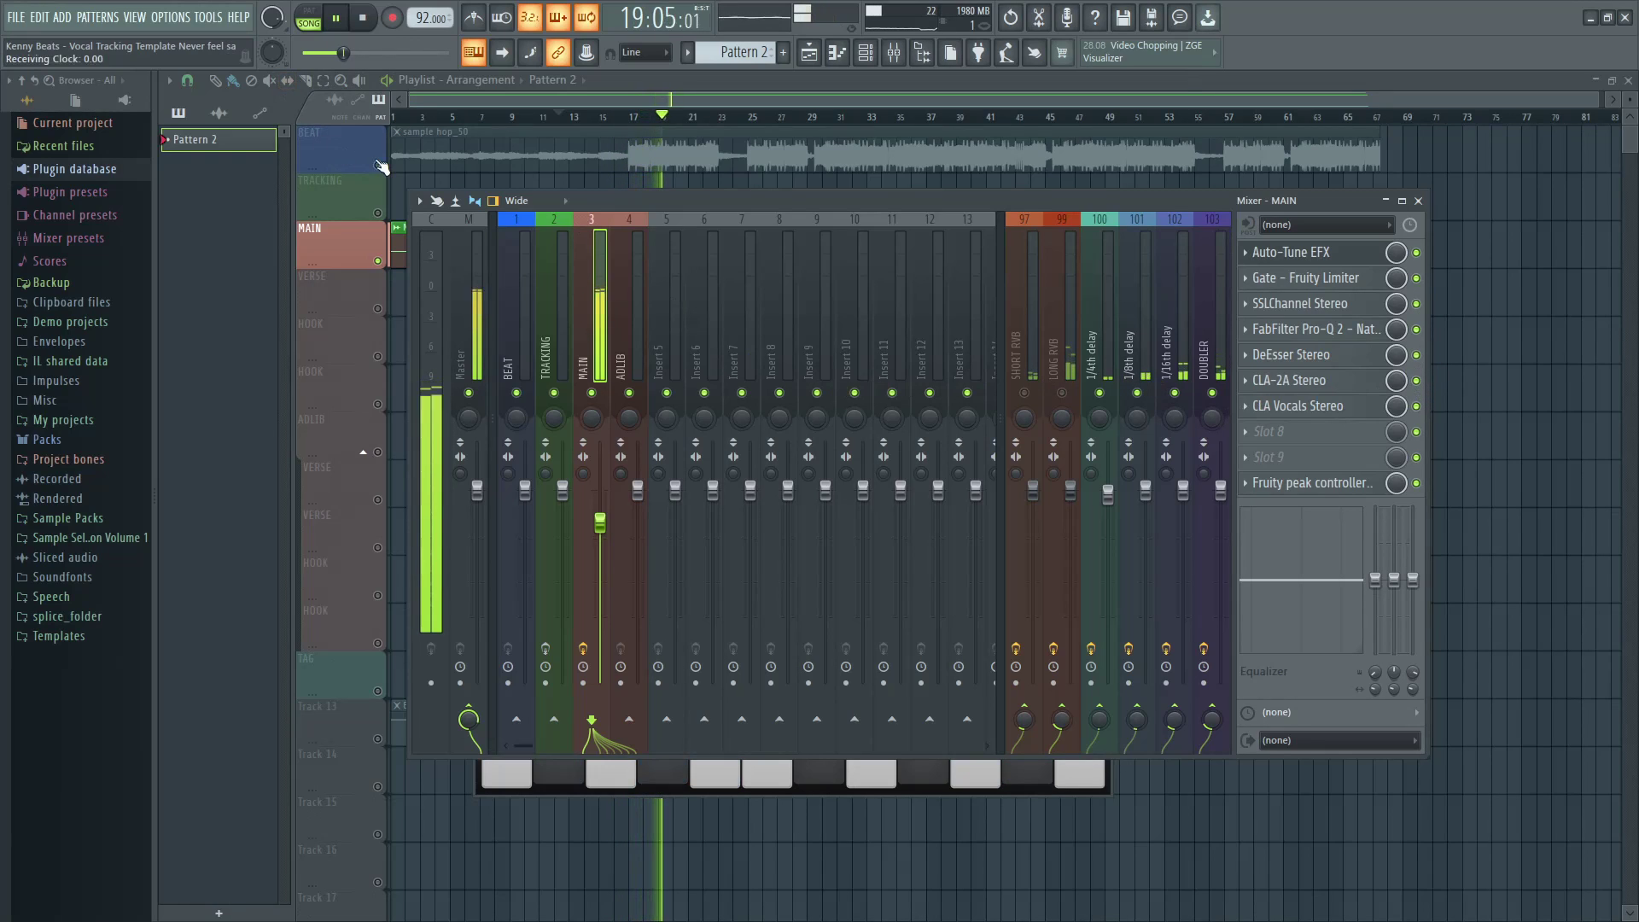
Step: Unmute the BEAT track and the SHORT RVB and LONG RVB mixer channels, audition the mix and stop playback
click(379, 166)
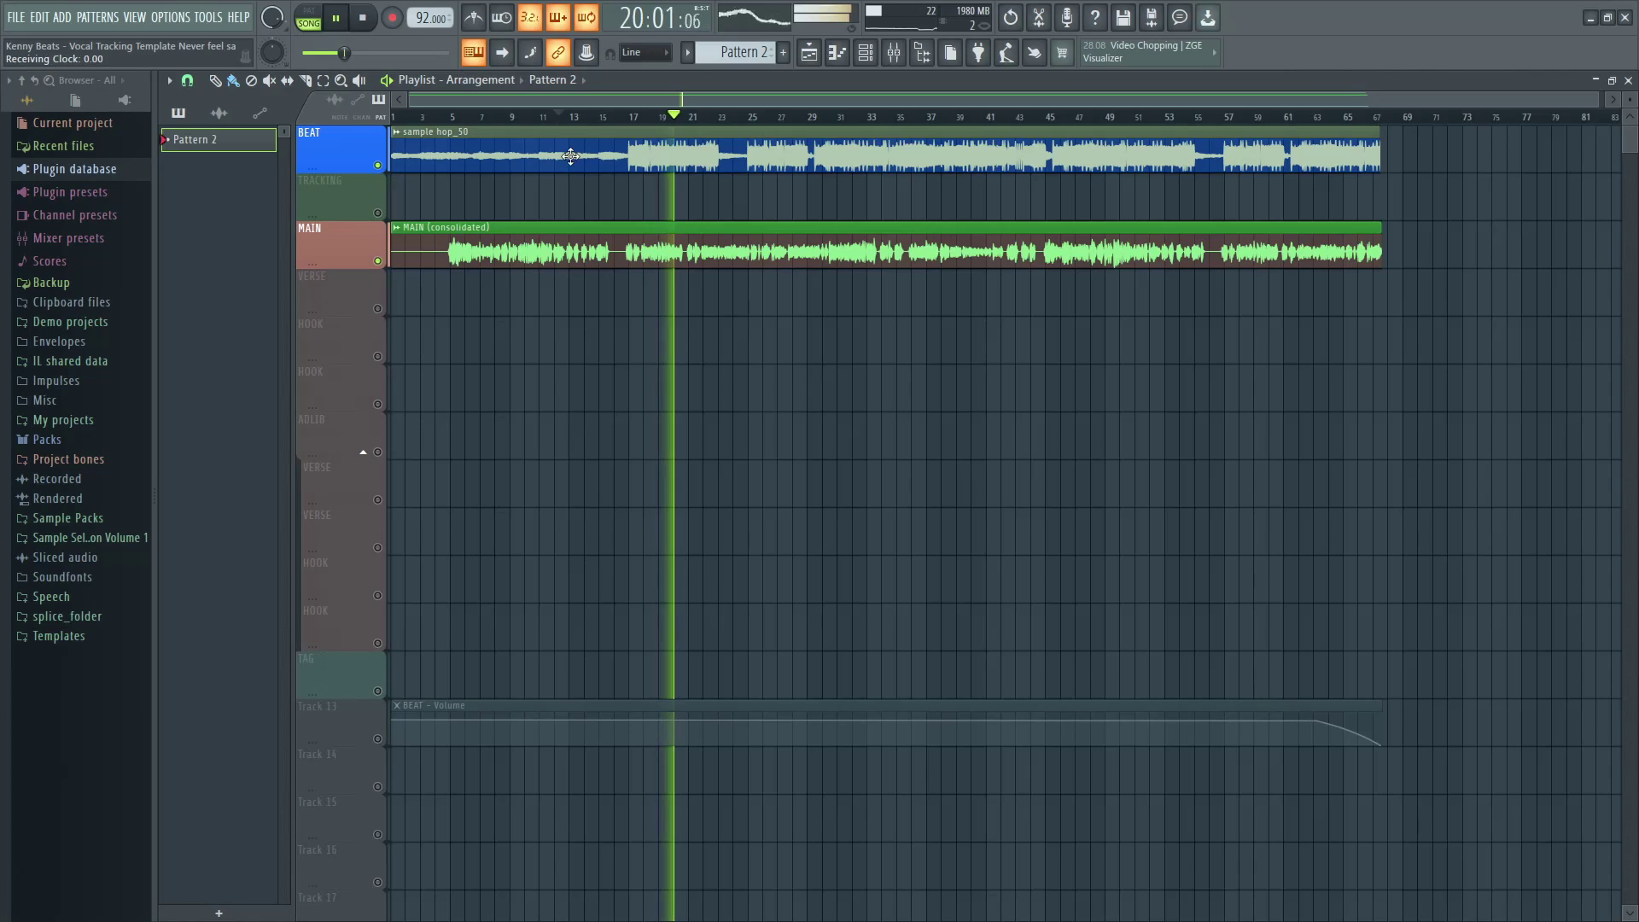
click(905, 52)
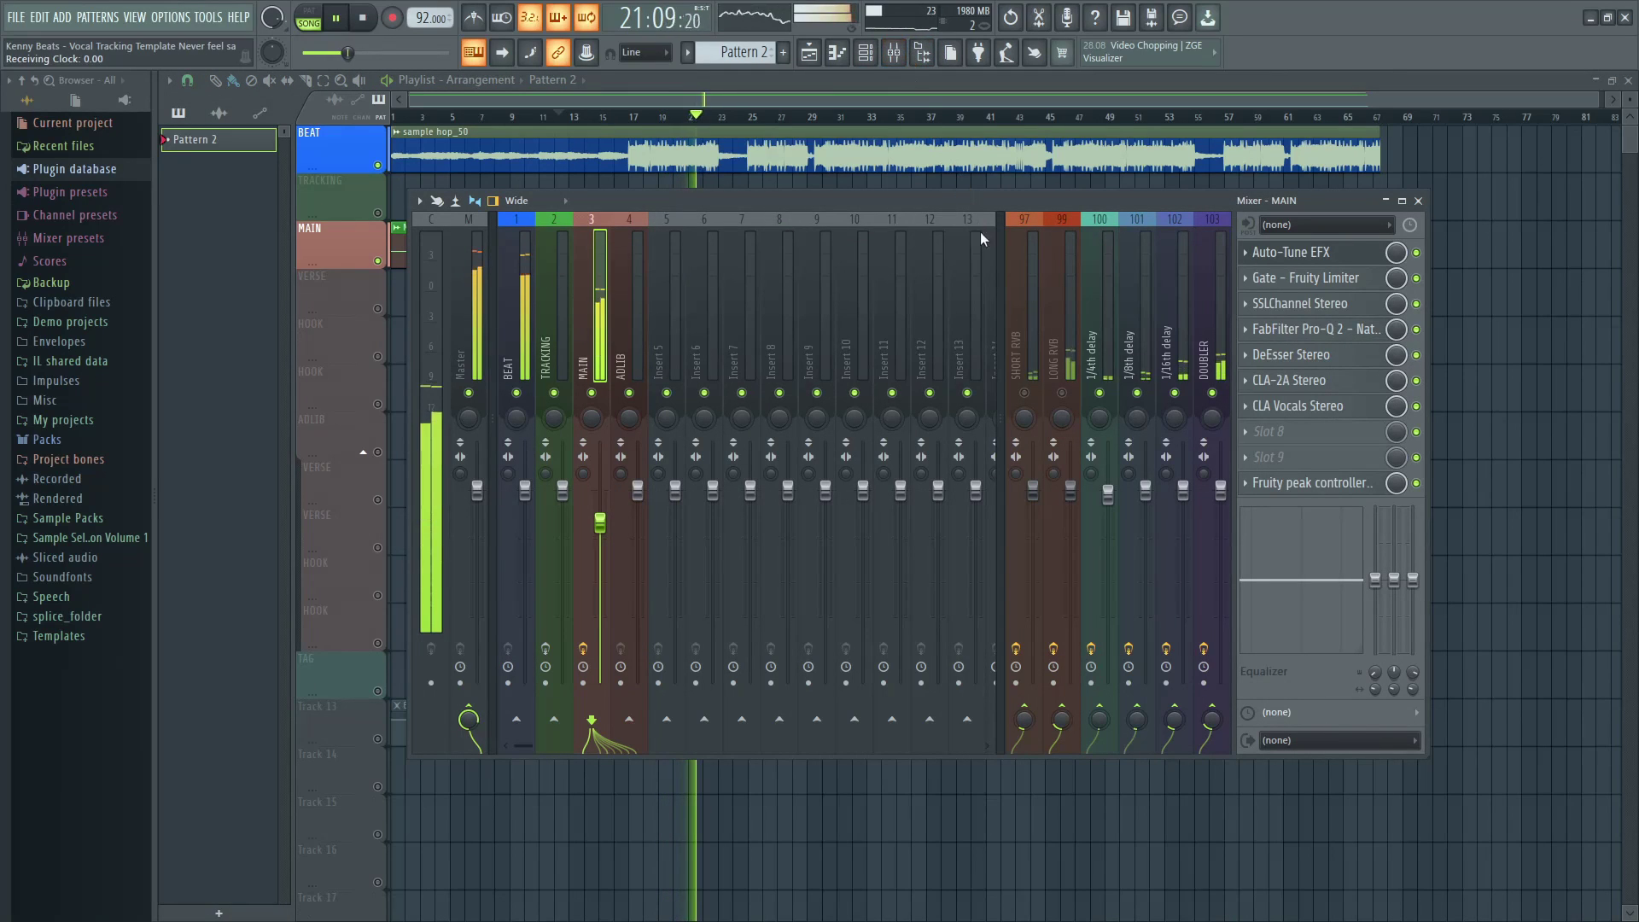
click(1024, 393)
click(1062, 393)
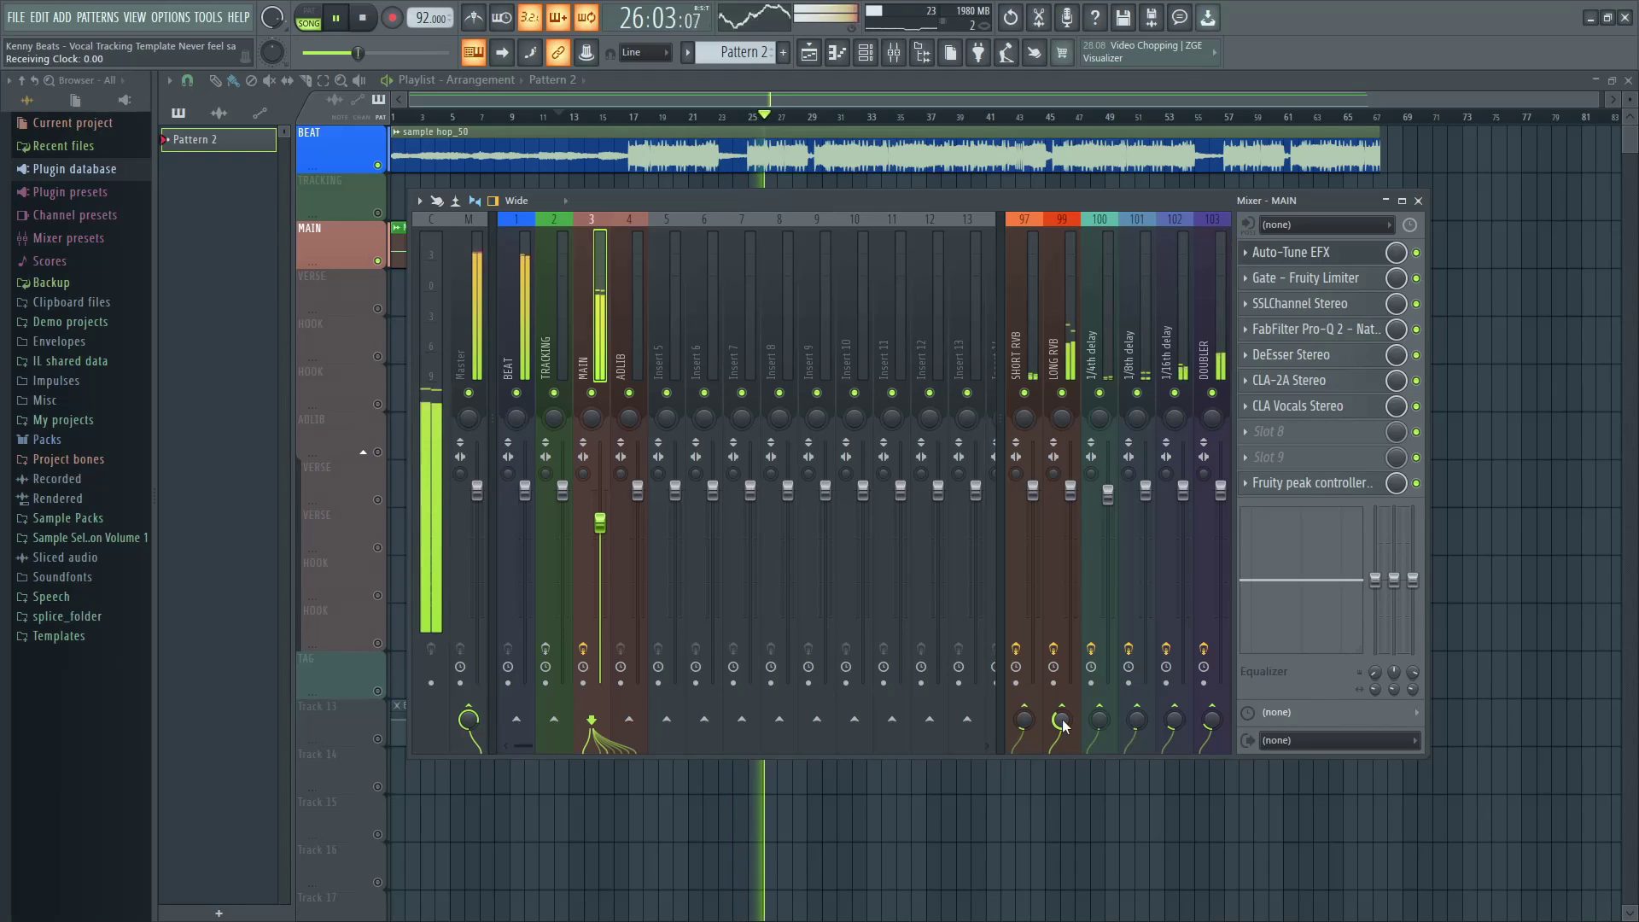
key(space)
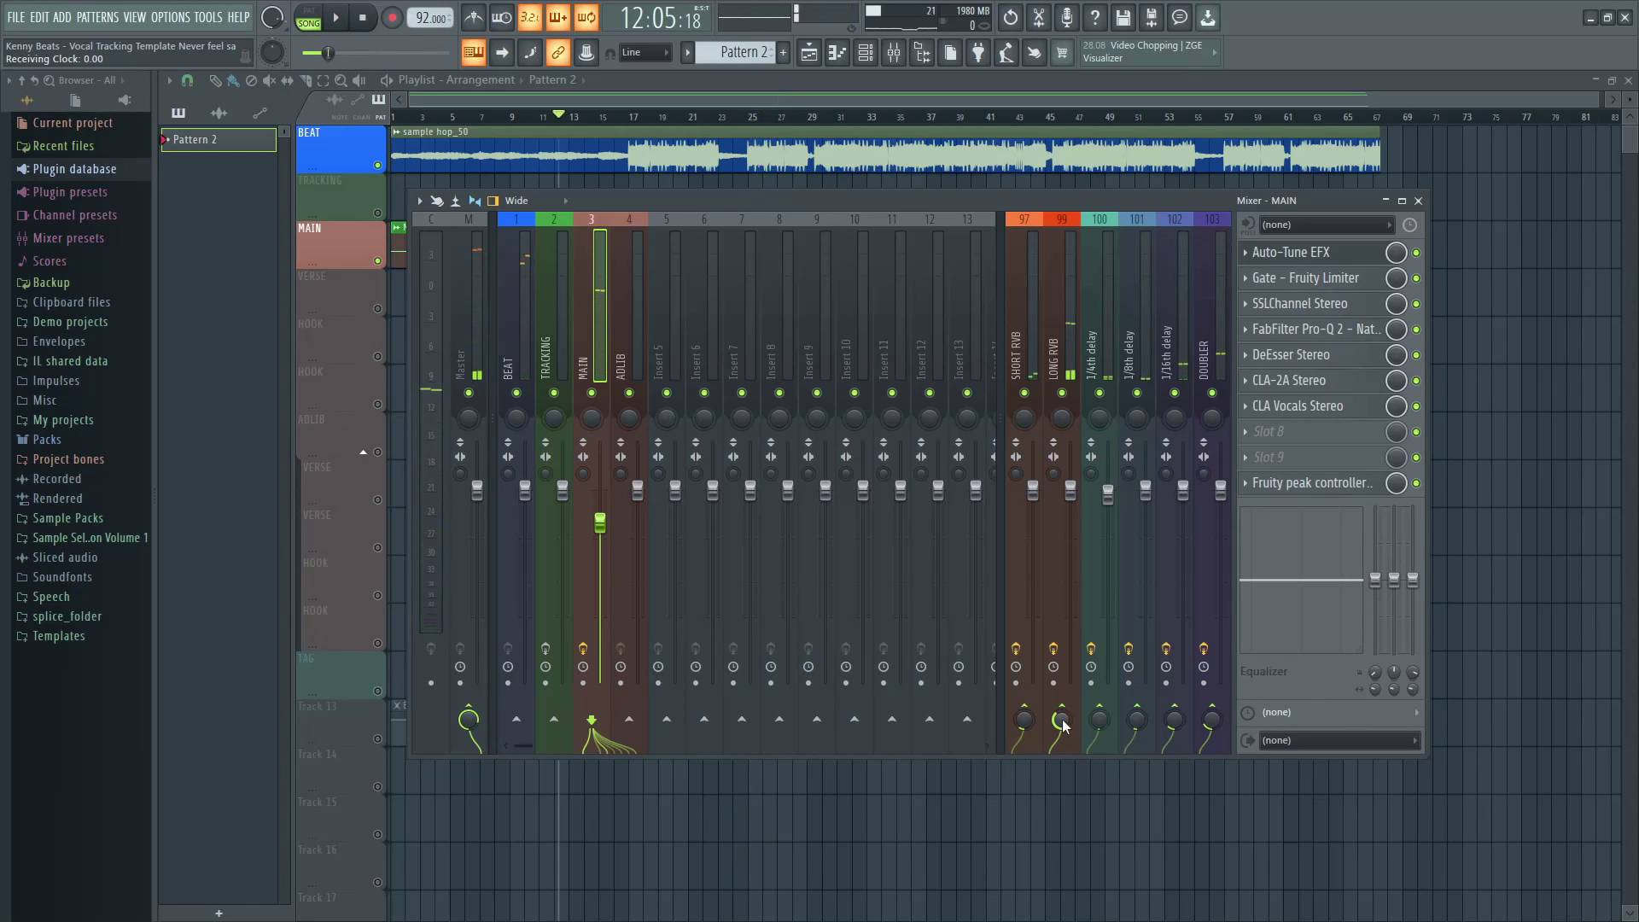